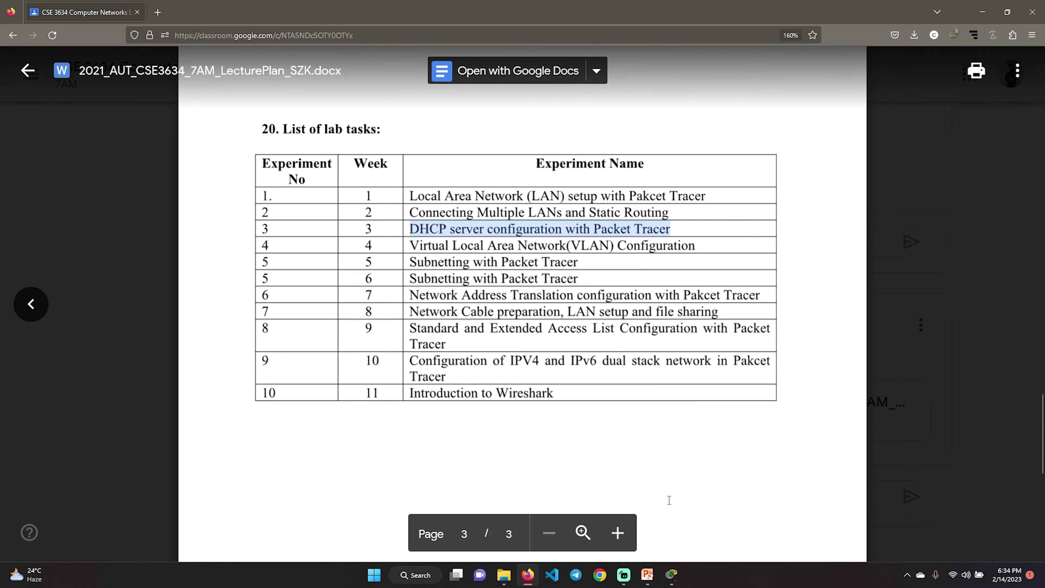
Examine the LAN topology figure in the PowerPoint lab slides and switch to Cisco Packet Tracer
{"action": "mouse_move", "coordinate": [648, 575]}
{"action": "left_click", "coordinate": [654, 515]}
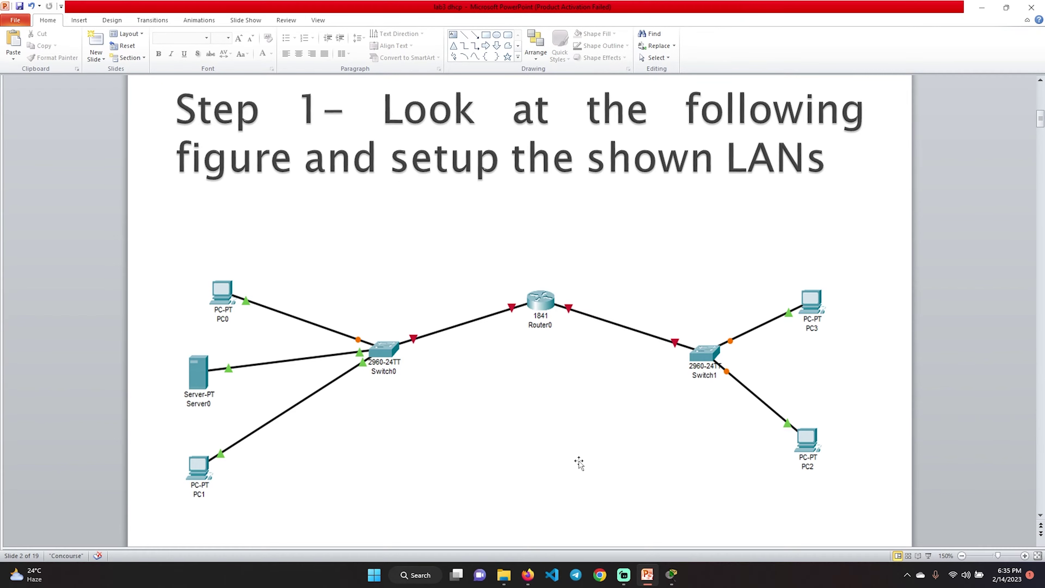
{"action": "left_click", "coordinate": [673, 581]}
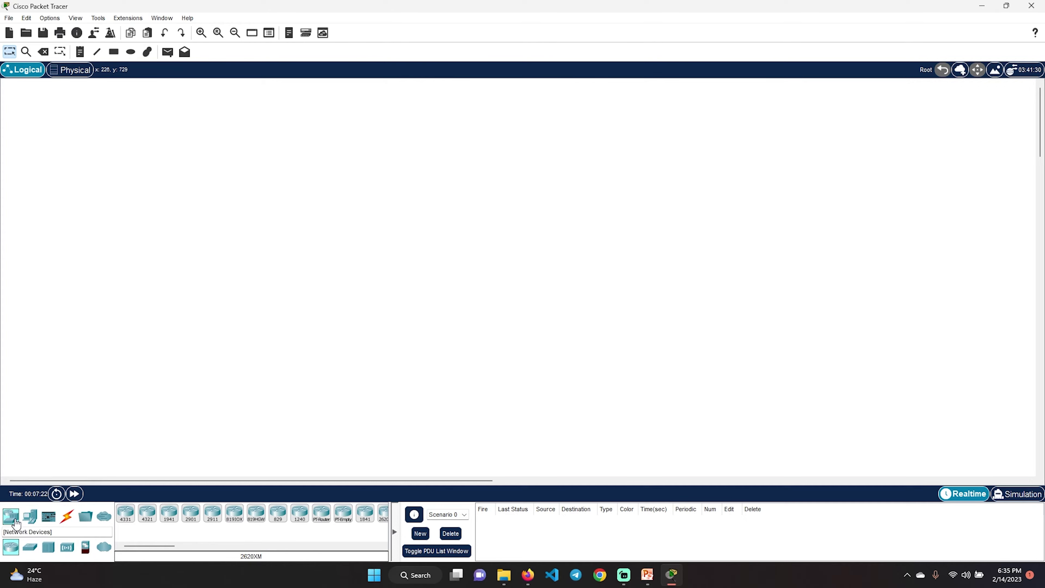
Place four PCs in the workspace, two on the left side of the topology and two on the right
{"action": "left_click_drag", "start_coordinate": [30, 516], "coordinate": [183, 252]}
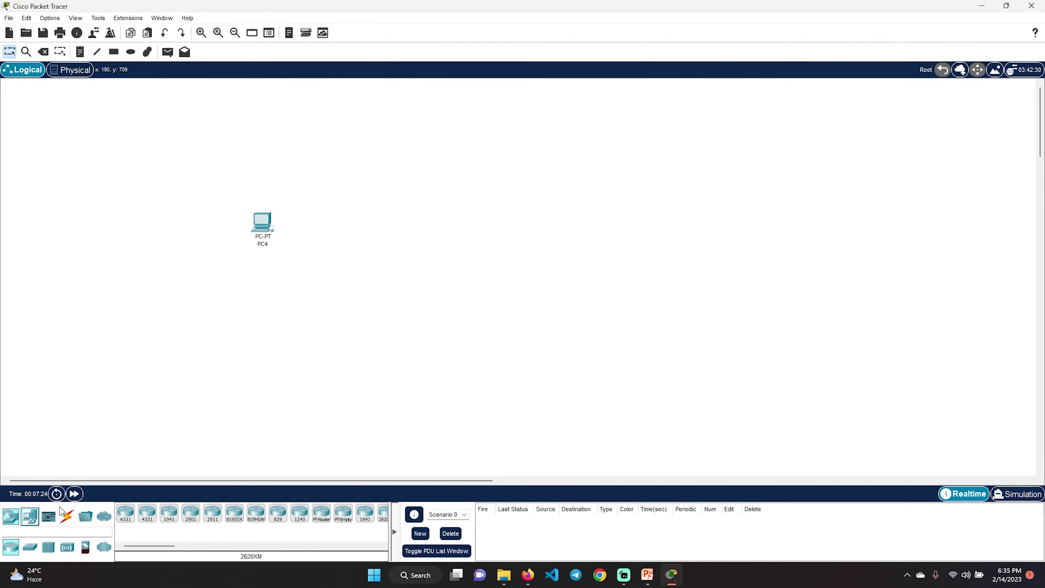
{"action": "left_click_drag", "start_coordinate": [30, 516], "coordinate": [268, 359]}
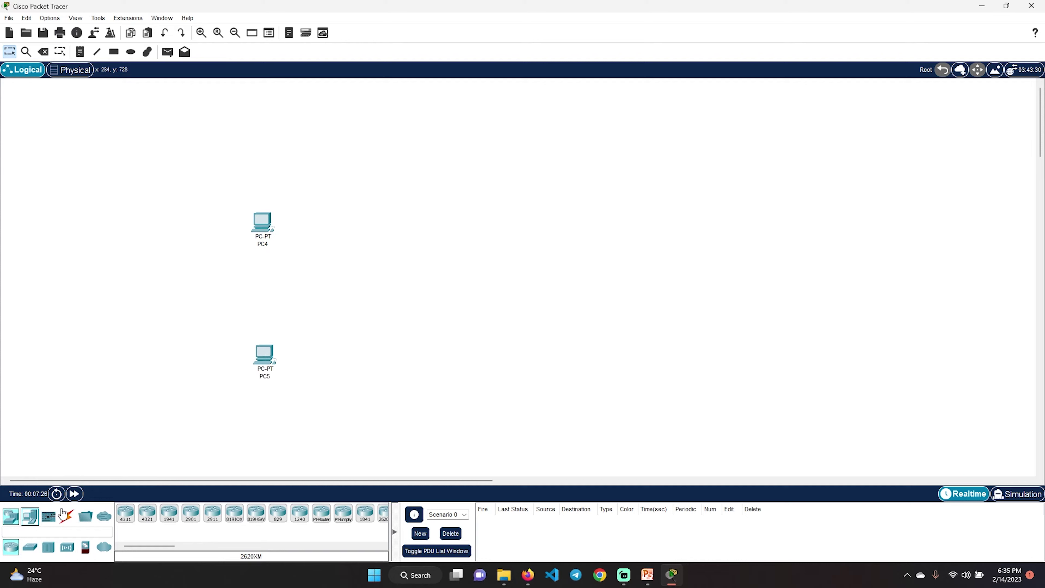
{"action": "left_click_drag", "start_coordinate": [29, 516], "coordinate": [625, 212]}
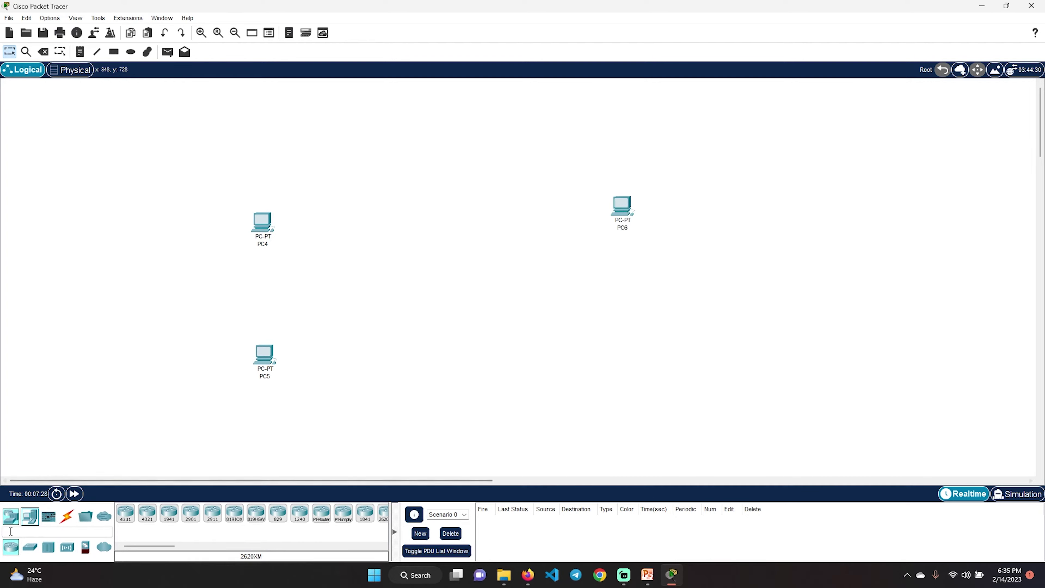
{"action": "left_click_drag", "start_coordinate": [29, 518], "coordinate": [631, 350]}
Add two 2960-24TT switches and an 1841 router between the PCs, shifting both switches slightly to the right
{"action": "left_click_drag", "start_coordinate": [29, 546], "coordinate": [354, 284]}
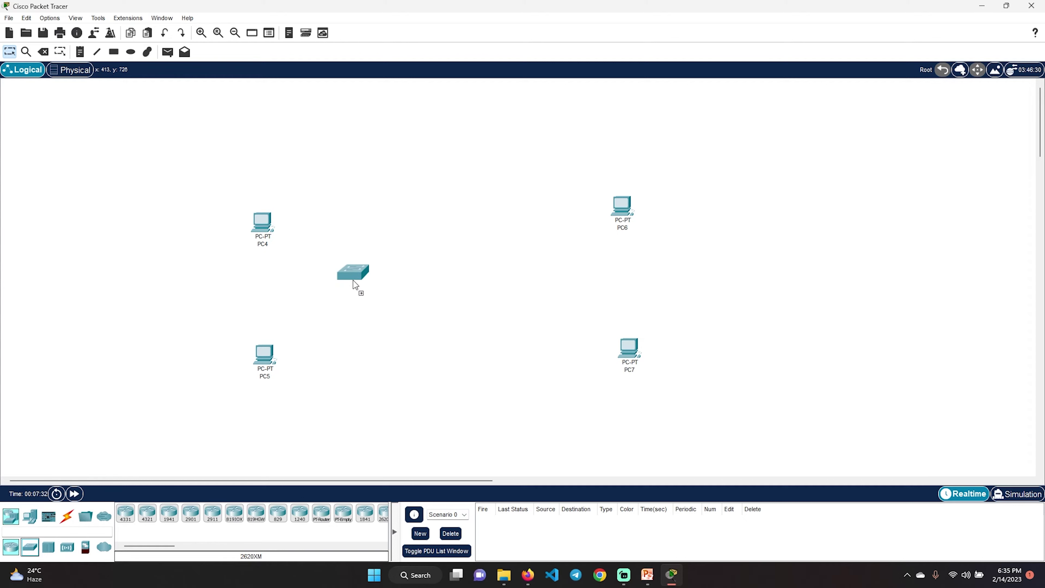
{"action": "left_click_drag", "start_coordinate": [31, 547], "coordinate": [529, 283]}
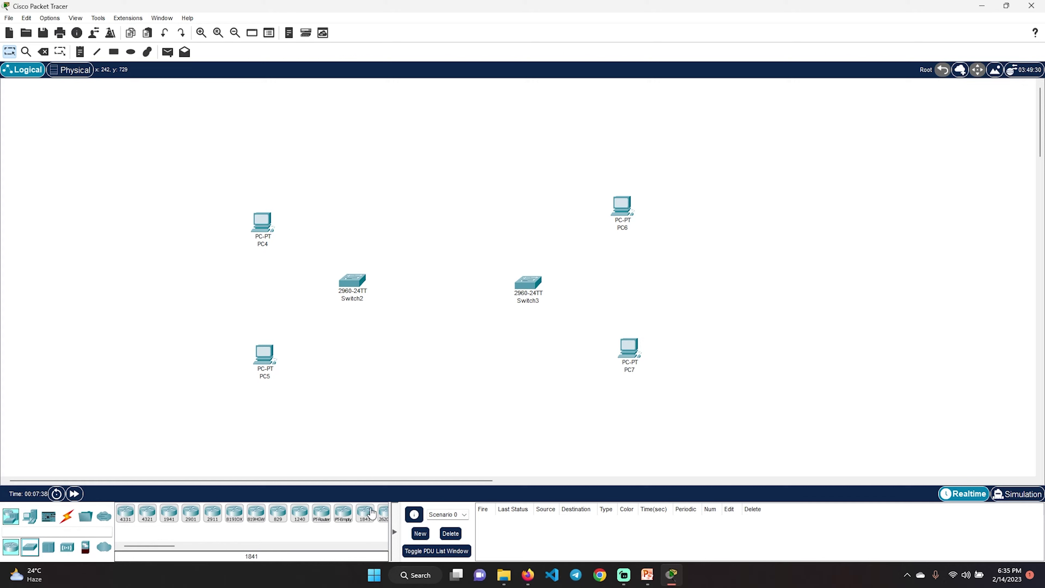
{"action": "left_click_drag", "start_coordinate": [365, 512], "coordinate": [438, 244]}
{"action": "left_click_drag", "start_coordinate": [533, 286], "coordinate": [542, 283]}
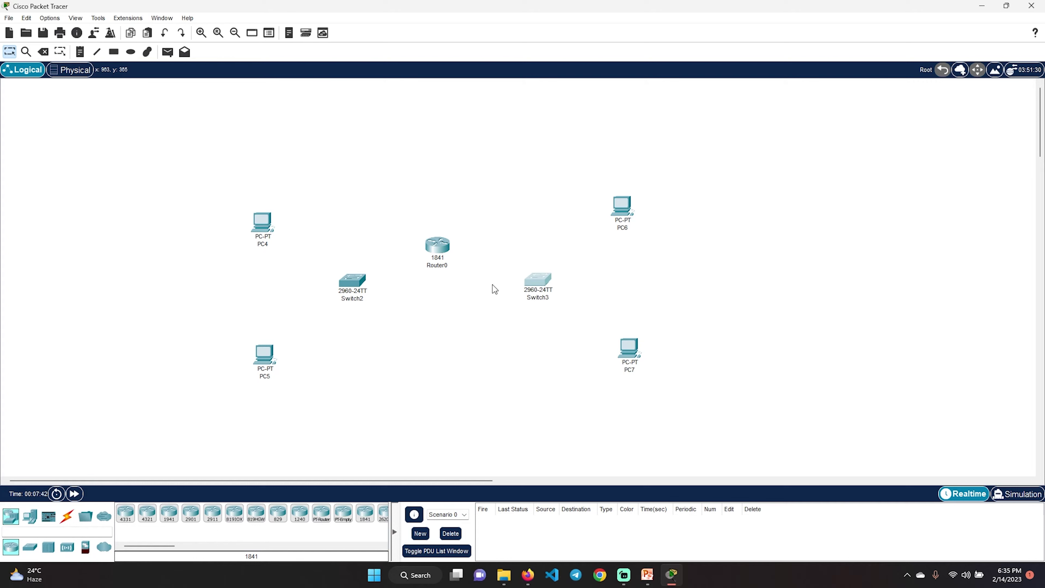
{"action": "left_click_drag", "start_coordinate": [356, 284], "coordinate": [365, 282]}
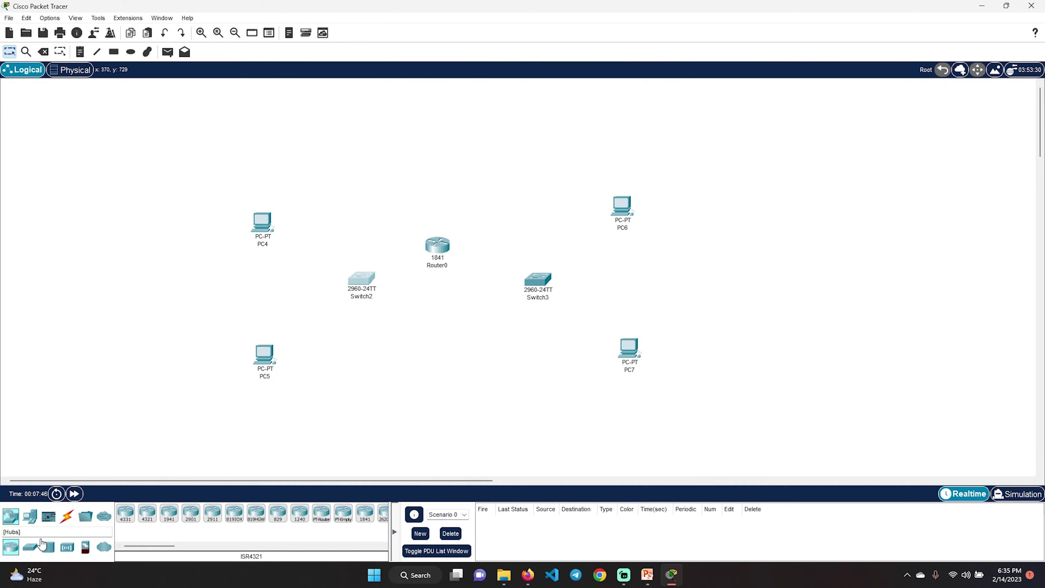
Add a server between the two left-hand PCs
{"action": "left_click", "coordinate": [29, 516]}
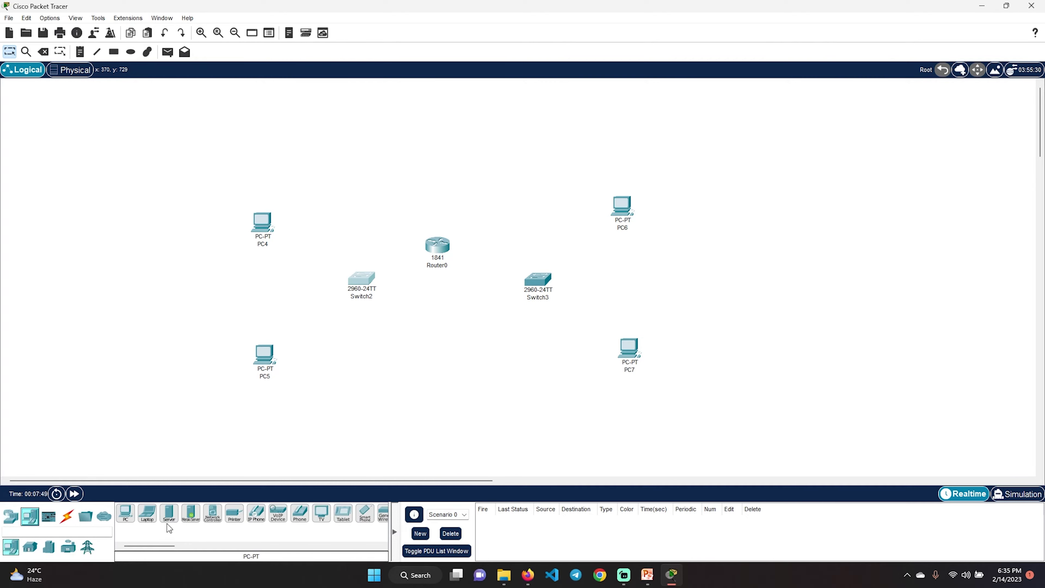
{"action": "left_click", "coordinate": [169, 513]}
{"action": "left_click", "coordinate": [256, 280]}
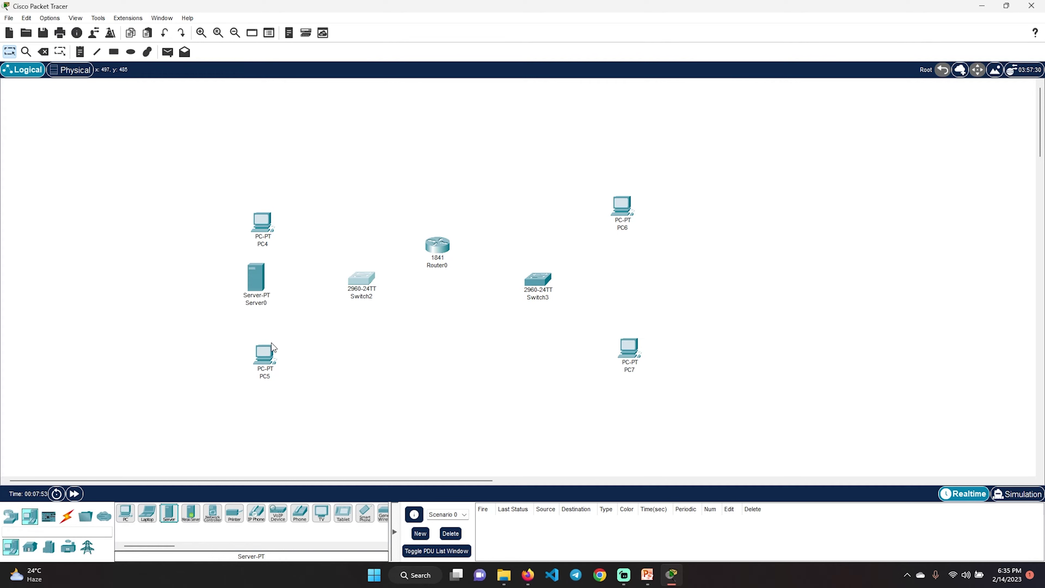
Move PC4, PC5, Server0 and Switch2 farther left to spread out the left-hand LAN
{"action": "left_click_drag", "start_coordinate": [260, 374], "coordinate": [217, 373]}
{"action": "left_click_drag", "start_coordinate": [260, 228], "coordinate": [201, 203]}
{"action": "left_click_drag", "start_coordinate": [262, 275], "coordinate": [212, 270]}
{"action": "left_click_drag", "start_coordinate": [361, 278], "coordinate": [331, 271]}
{"action": "left_click_drag", "start_coordinate": [221, 355], "coordinate": [206, 350]}
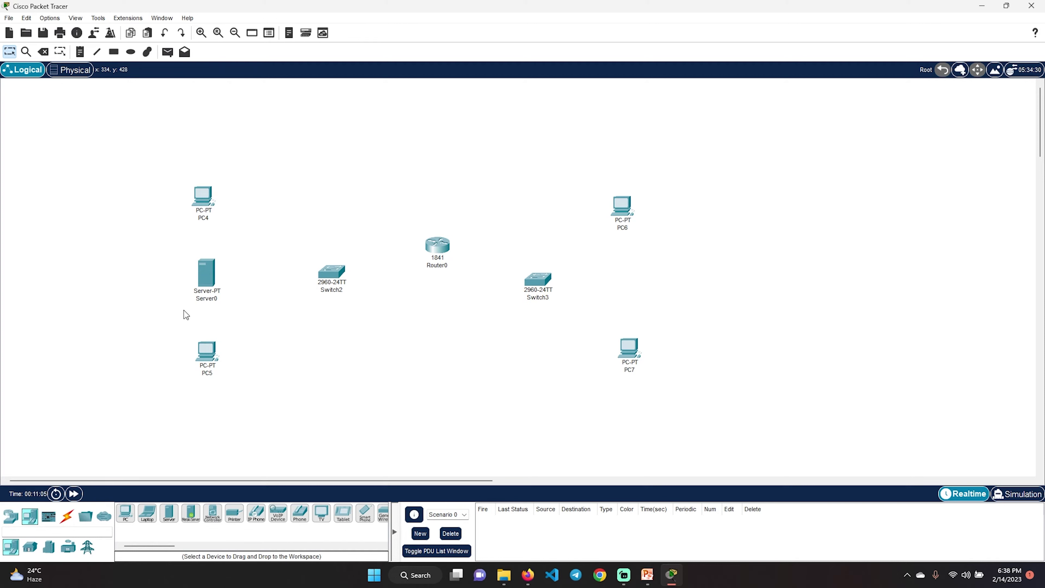
Connect Server0, PC5 and PC4 to Switch2 with the automatically chosen connection type
{"action": "left_click", "coordinate": [67, 515]}
{"action": "left_click", "coordinate": [125, 513]}
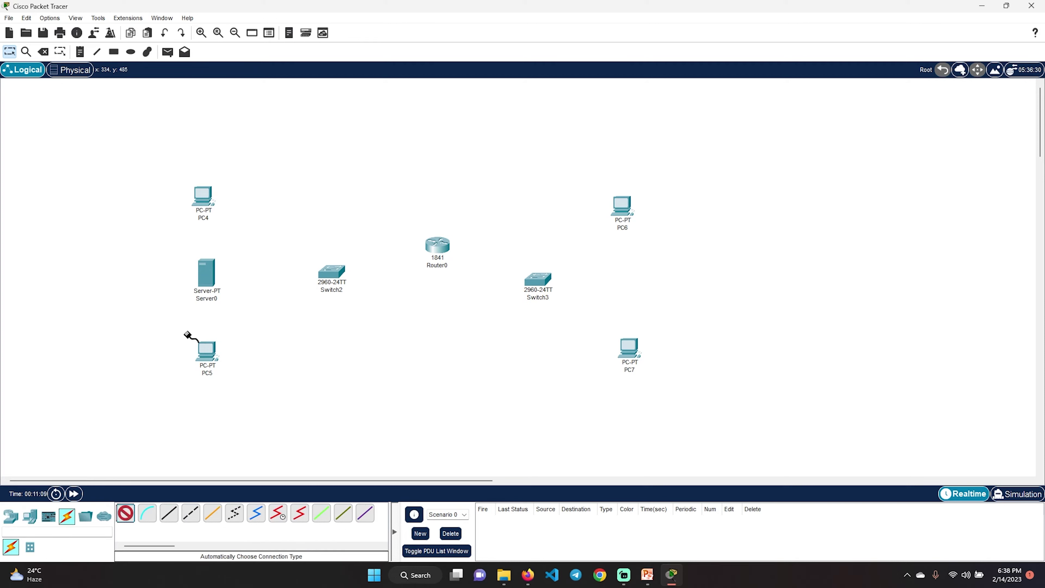
{"action": "left_click", "coordinate": [211, 276]}
{"action": "left_click", "coordinate": [332, 272]}
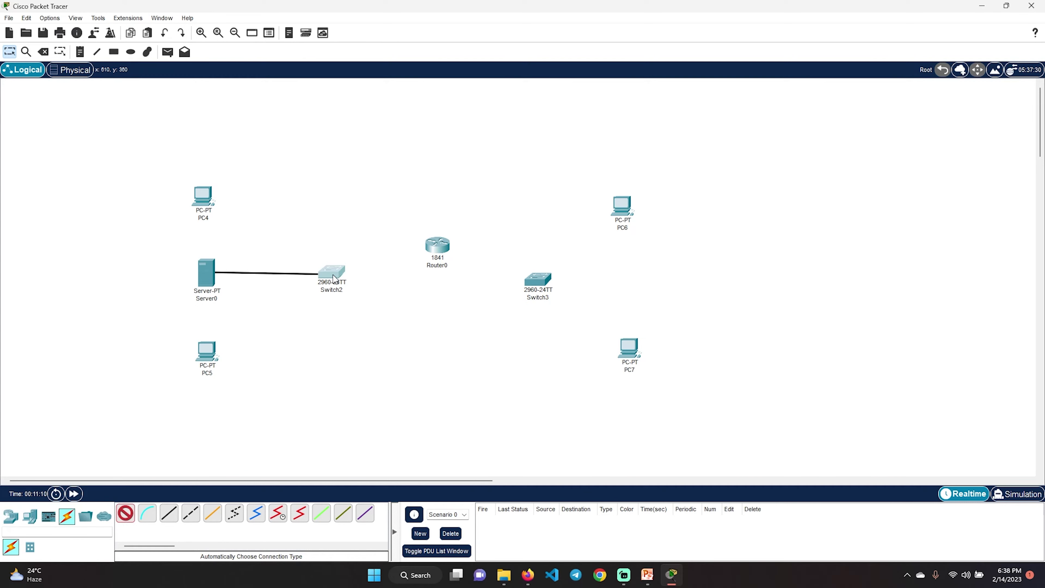
{"action": "left_click", "coordinate": [126, 513]}
{"action": "left_click", "coordinate": [208, 350]}
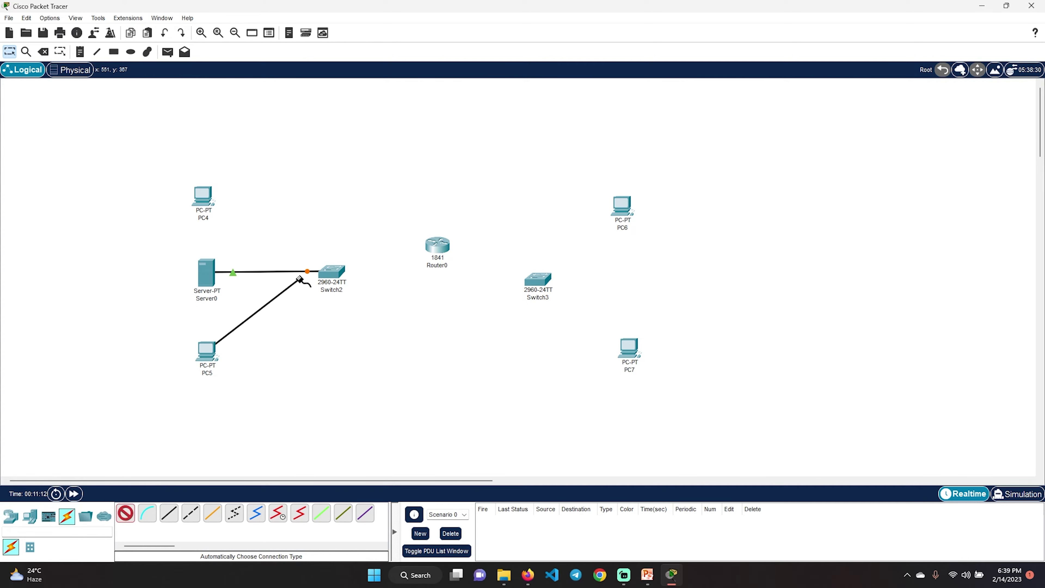
{"action": "left_click", "coordinate": [339, 273]}
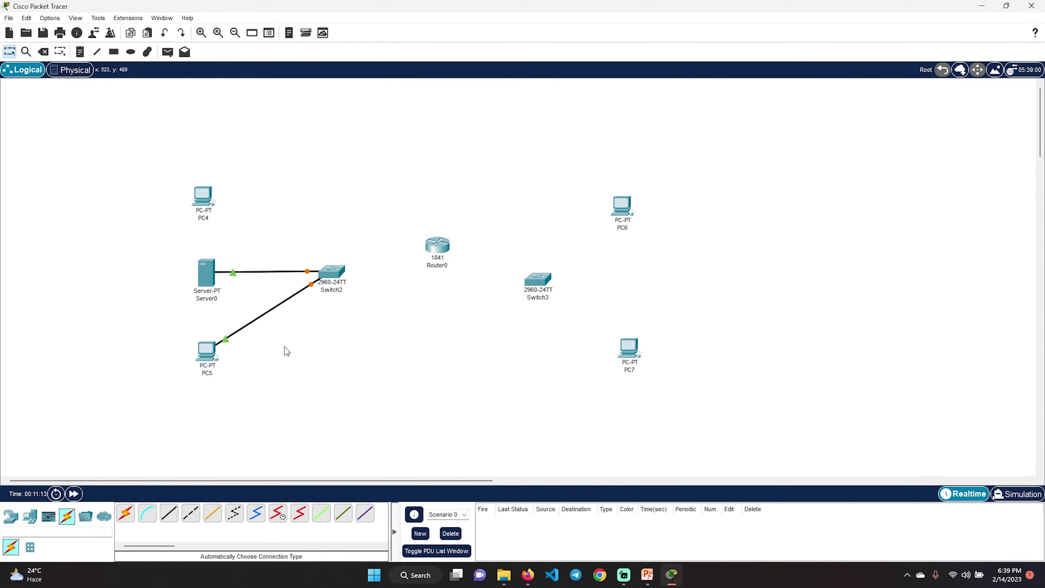
{"action": "left_click", "coordinate": [125, 514]}
{"action": "left_click", "coordinate": [202, 196]}
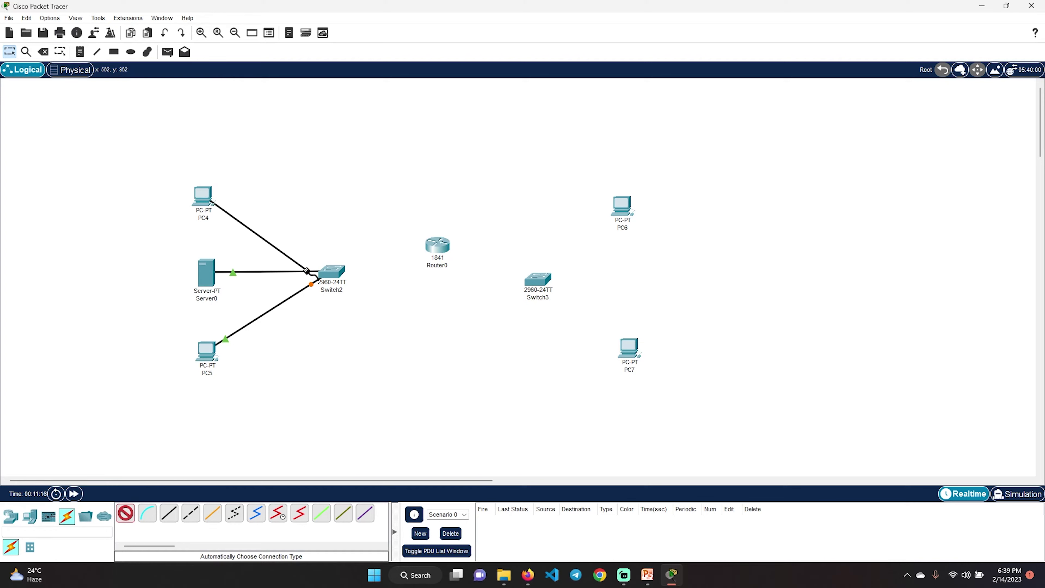
{"action": "left_click", "coordinate": [333, 270]}
Link Router0 to both Switch2 and Switch3 with automatically chosen cables
{"action": "left_click", "coordinate": [125, 513]}
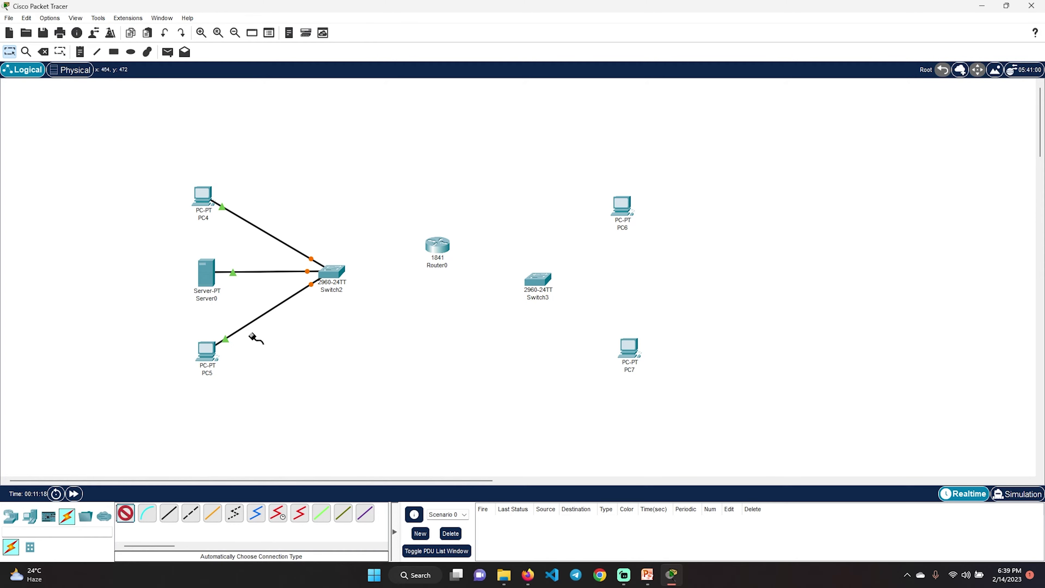
{"action": "left_click", "coordinate": [332, 272]}
{"action": "left_click", "coordinate": [433, 249]}
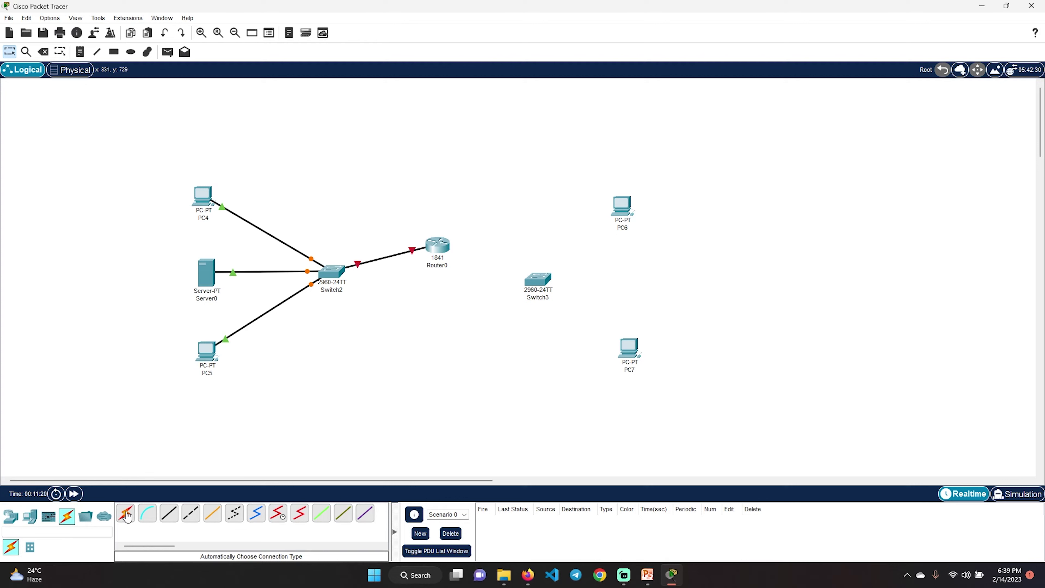
{"action": "left_click", "coordinate": [535, 280]}
{"action": "left_click", "coordinate": [444, 252]}
Connect PC7 and PC6 to Switch3 with automatically chosen cables
{"action": "left_click", "coordinate": [125, 513]}
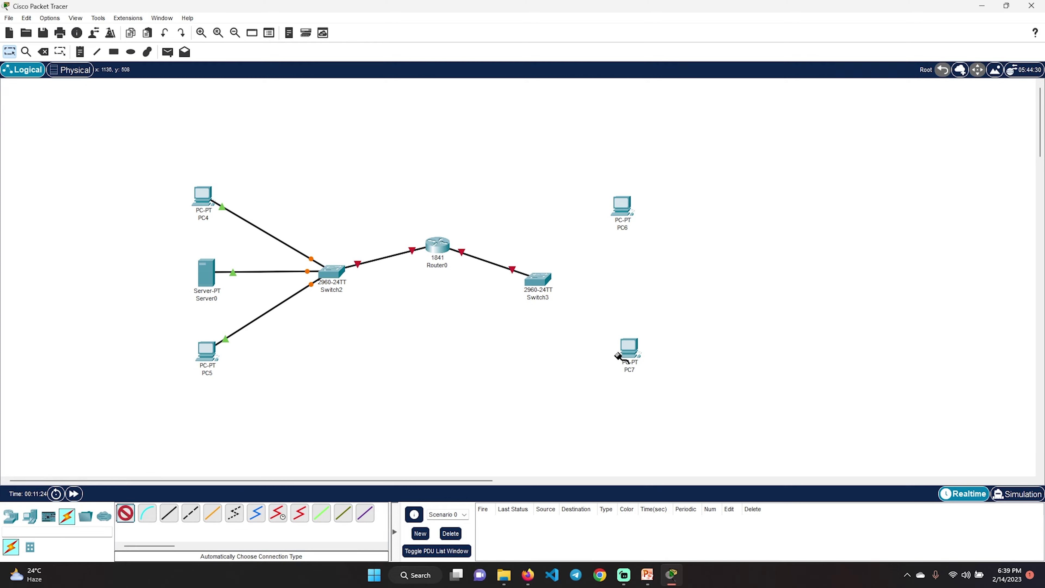
{"action": "left_click", "coordinate": [629, 348]}
{"action": "left_click", "coordinate": [542, 281]}
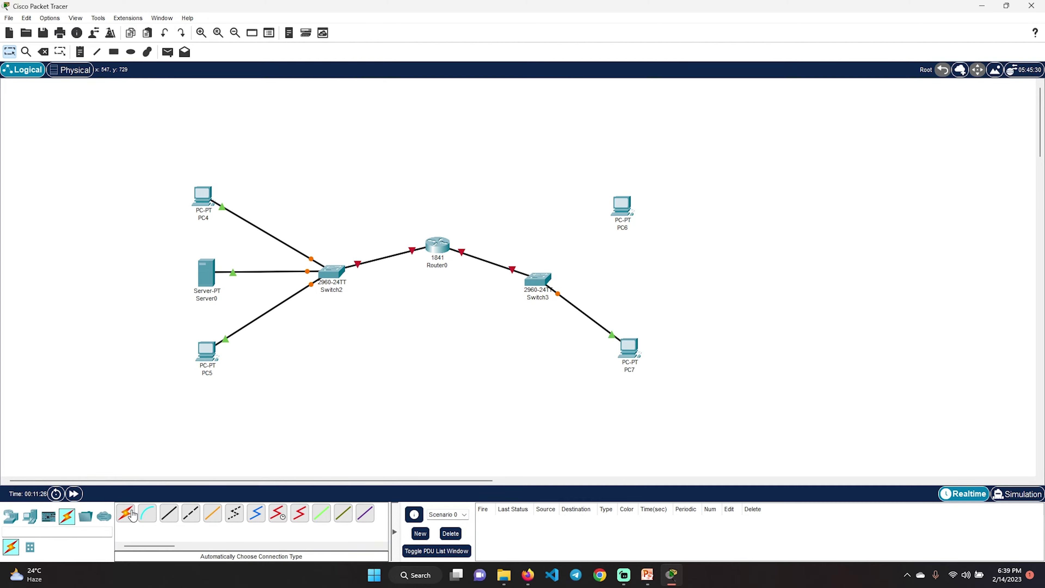
{"action": "left_click", "coordinate": [125, 513]}
{"action": "left_click", "coordinate": [623, 208]}
{"action": "left_click", "coordinate": [545, 280]}
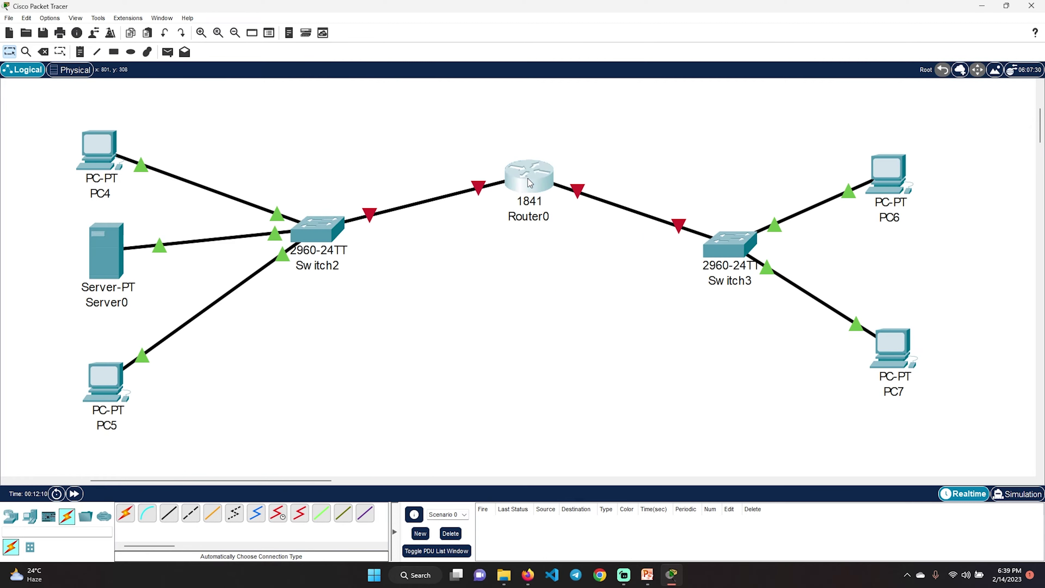
Configure Router0's FastEthernet0/0 with IPv4 address 192.168.1.1 and subnet mask 255.255.255.0, and turn the port on
{"action": "left_click", "coordinate": [530, 177]}
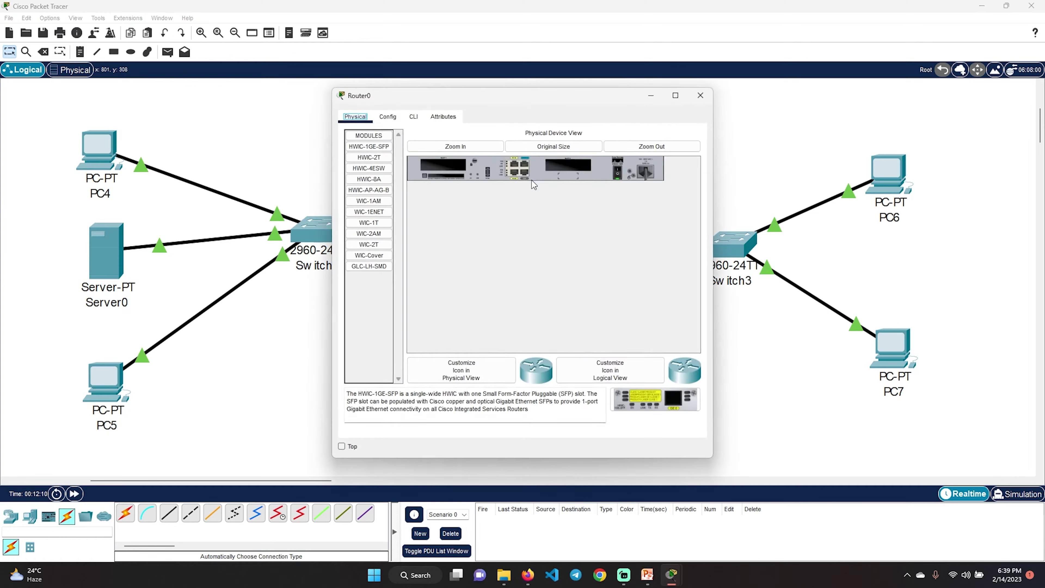
{"action": "left_click", "coordinate": [391, 117]}
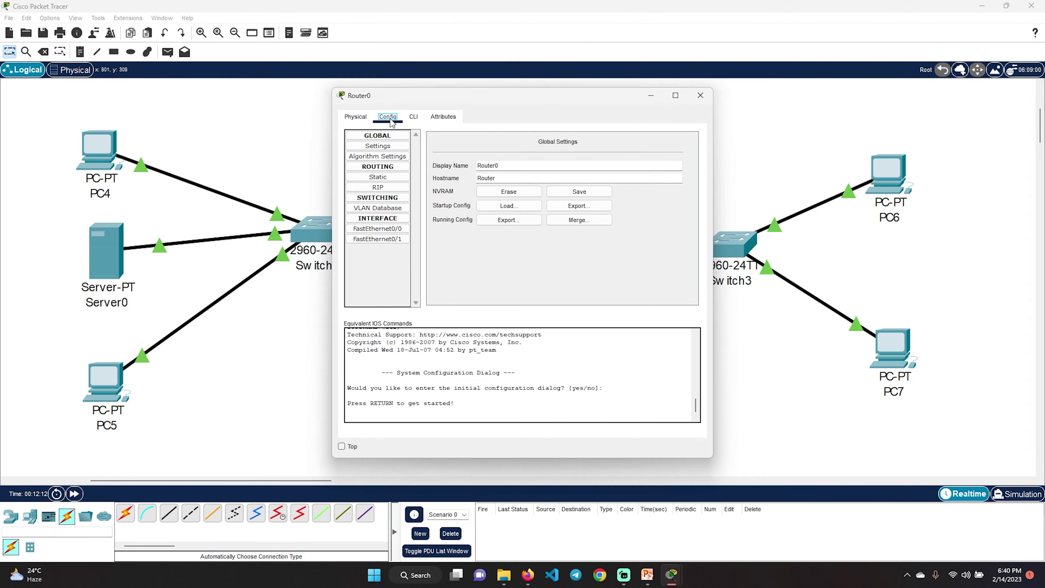
{"action": "left_click", "coordinate": [378, 230]}
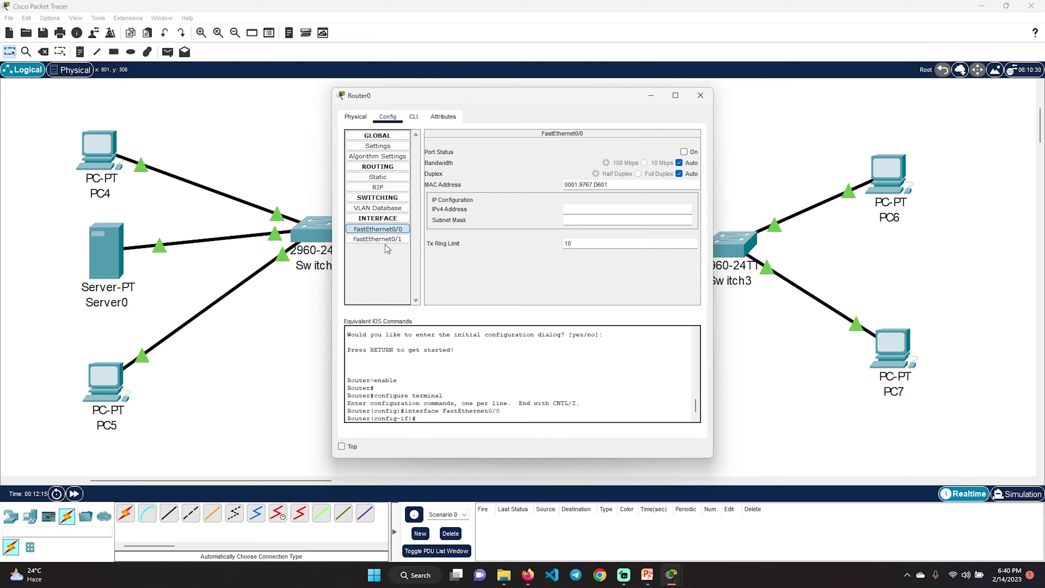
{"action": "left_click", "coordinate": [395, 240]}
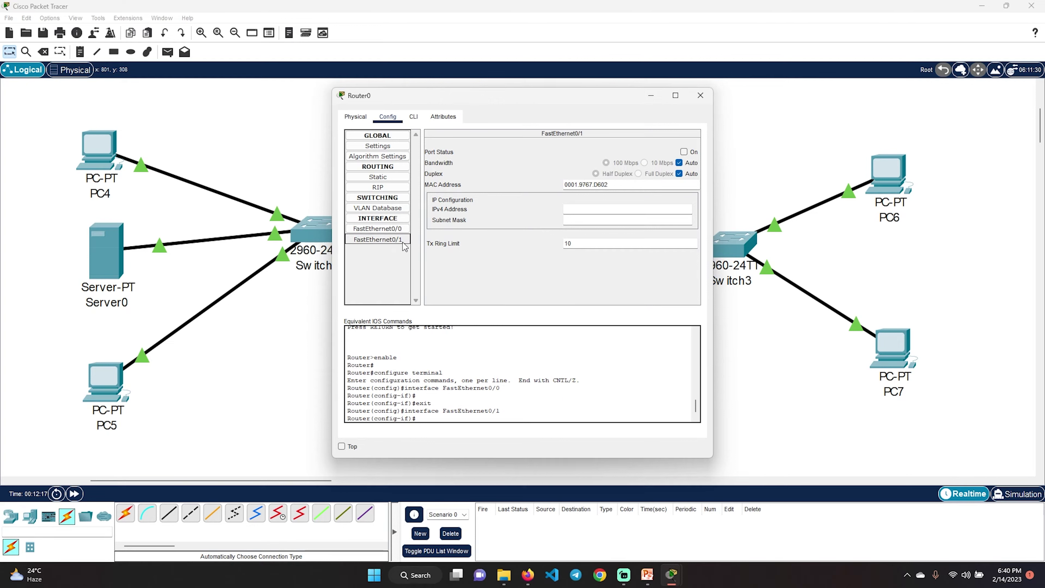
{"action": "left_click", "coordinate": [377, 228]}
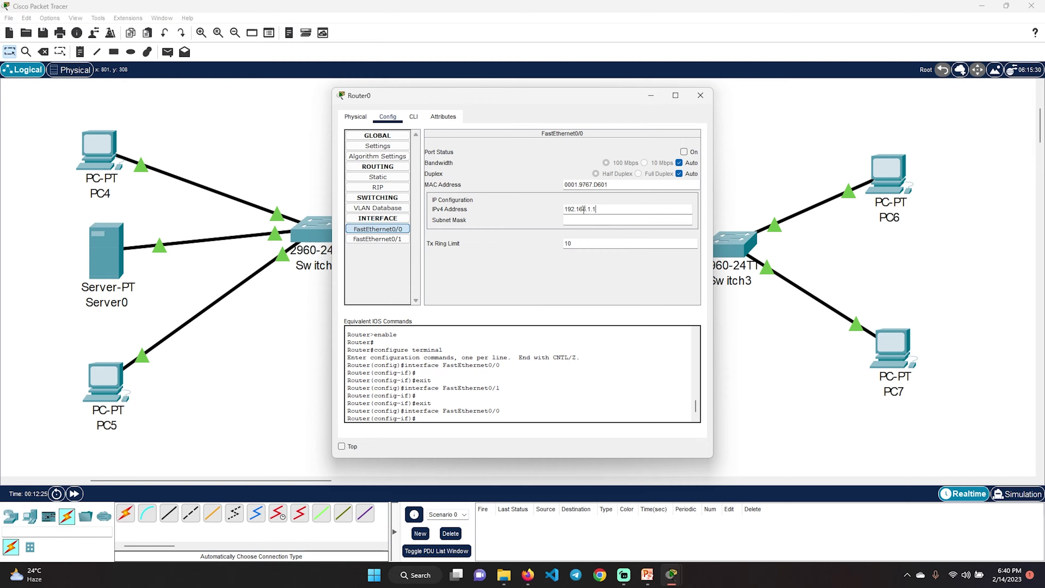
{"action": "left_click", "coordinate": [619, 221]}
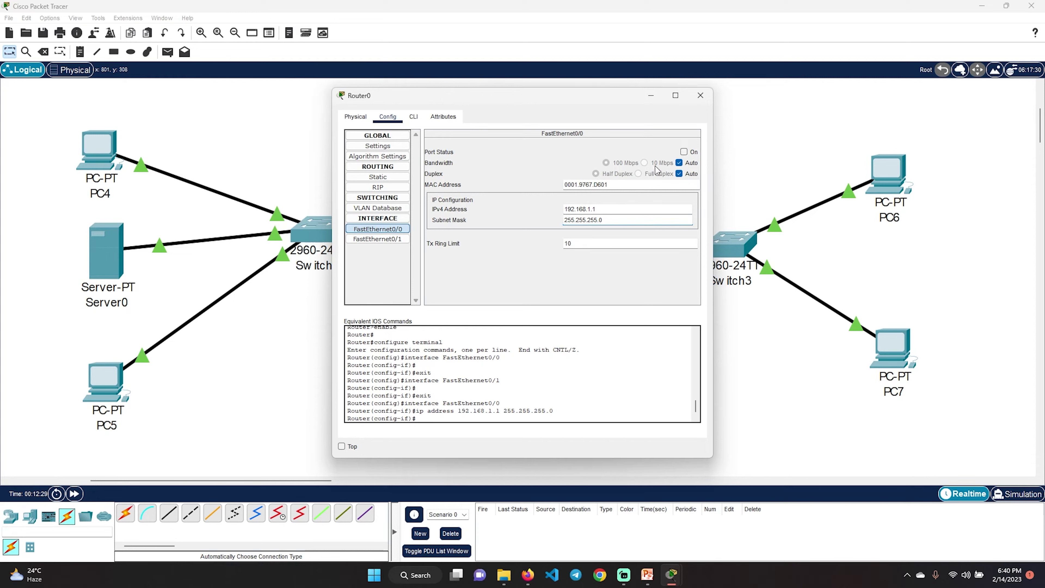
{"action": "left_click", "coordinate": [684, 152]}
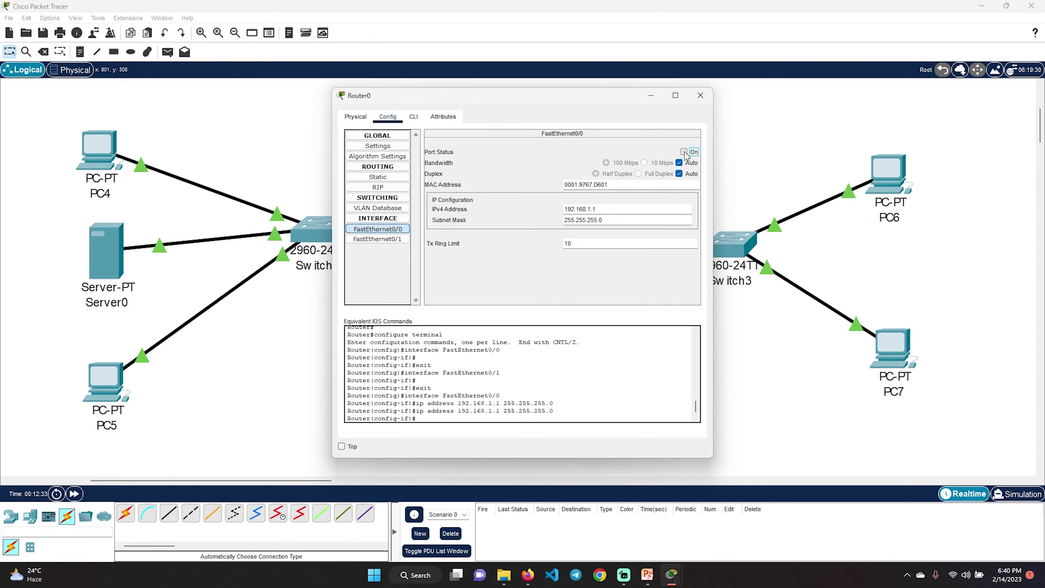
Configure Router0's FastEthernet0/1 with IPv4 address 192.168.2.1 and subnet mask 255.255.255.0, turn the port on, and close the router's settings
{"action": "left_click", "coordinate": [384, 242]}
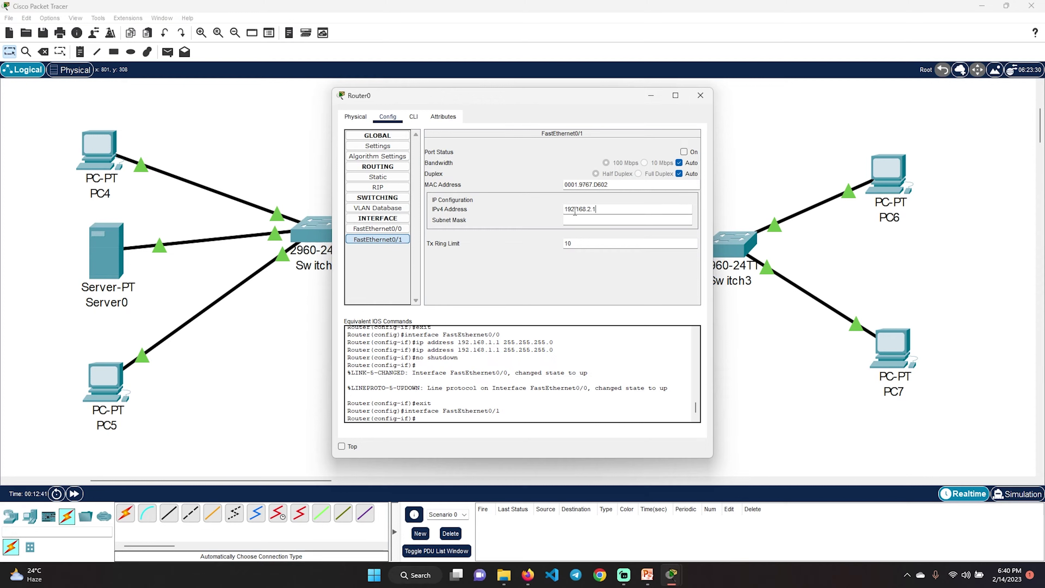
{"action": "left_click", "coordinate": [605, 221]}
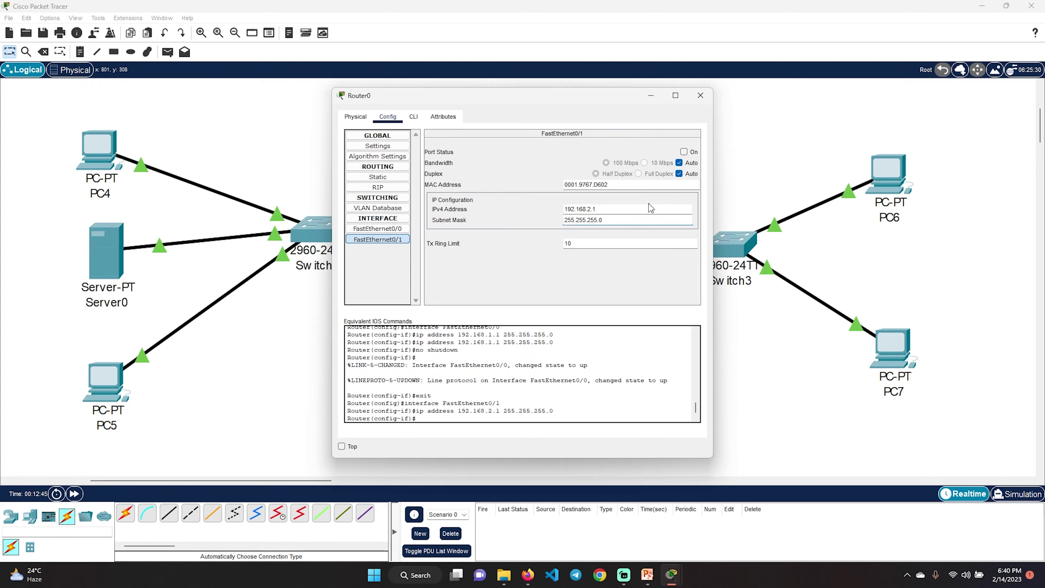
{"action": "left_click", "coordinate": [687, 153]}
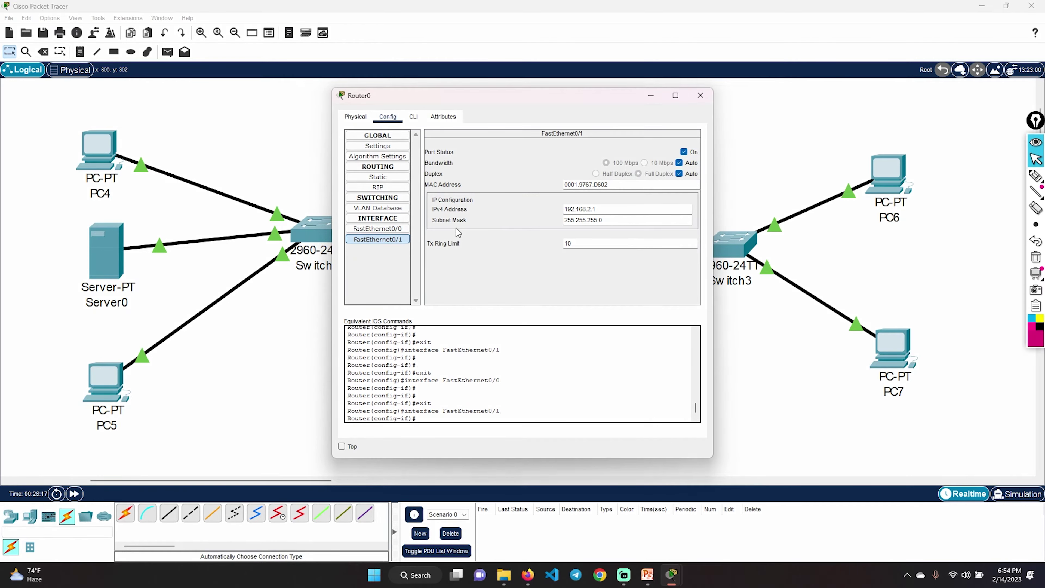
{"action": "left_click", "coordinate": [389, 241]}
{"action": "left_click", "coordinate": [701, 95]}
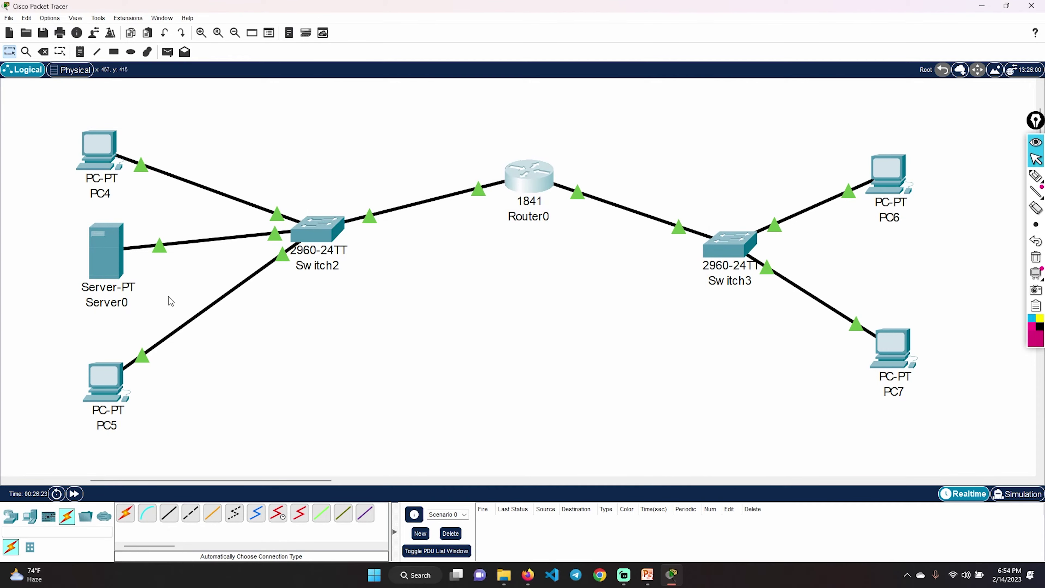
Open Server0's IP configuration and move its window so that Router0 is uncovered
{"action": "left_click", "coordinate": [104, 257]}
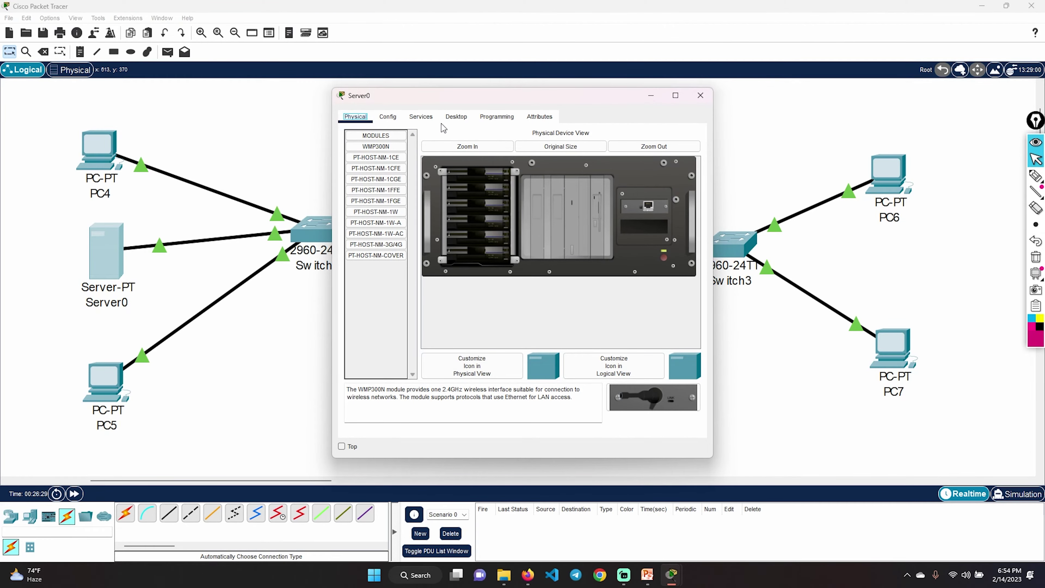
{"action": "left_click", "coordinate": [455, 119]}
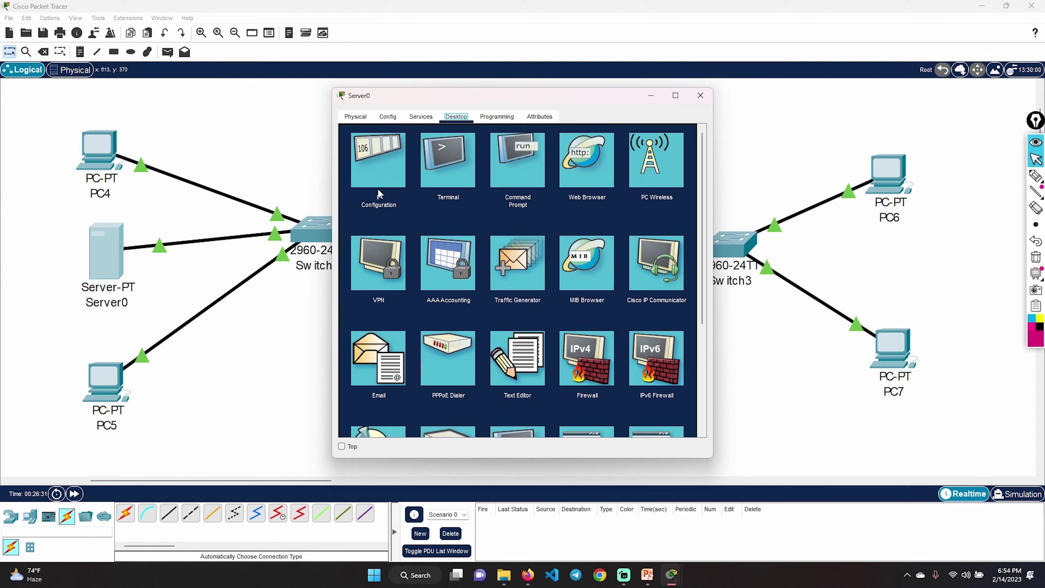
{"action": "left_click", "coordinate": [379, 170]}
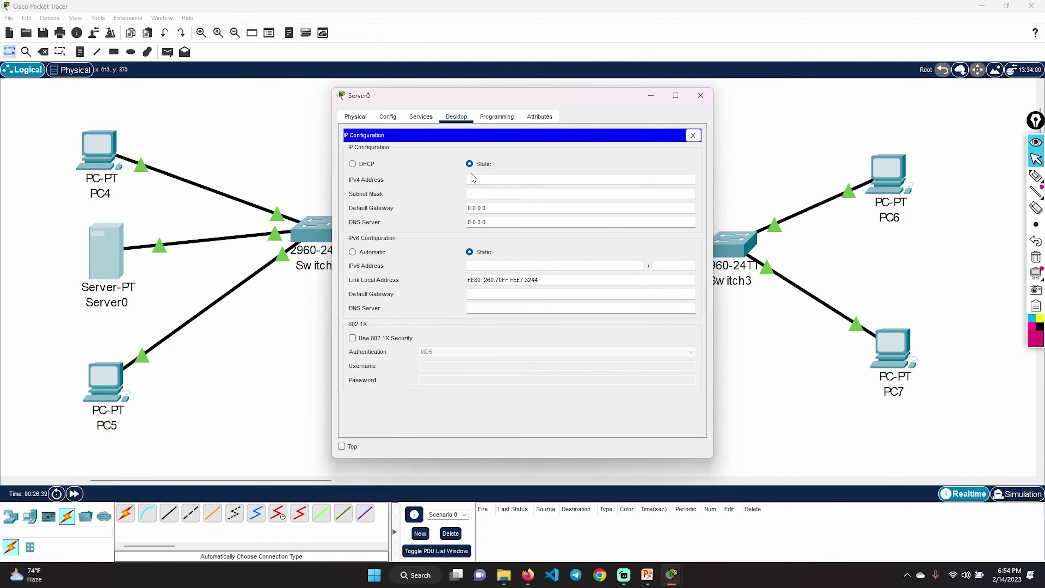
{"action": "left_click_drag", "start_coordinate": [568, 93], "coordinate": [578, 256]}
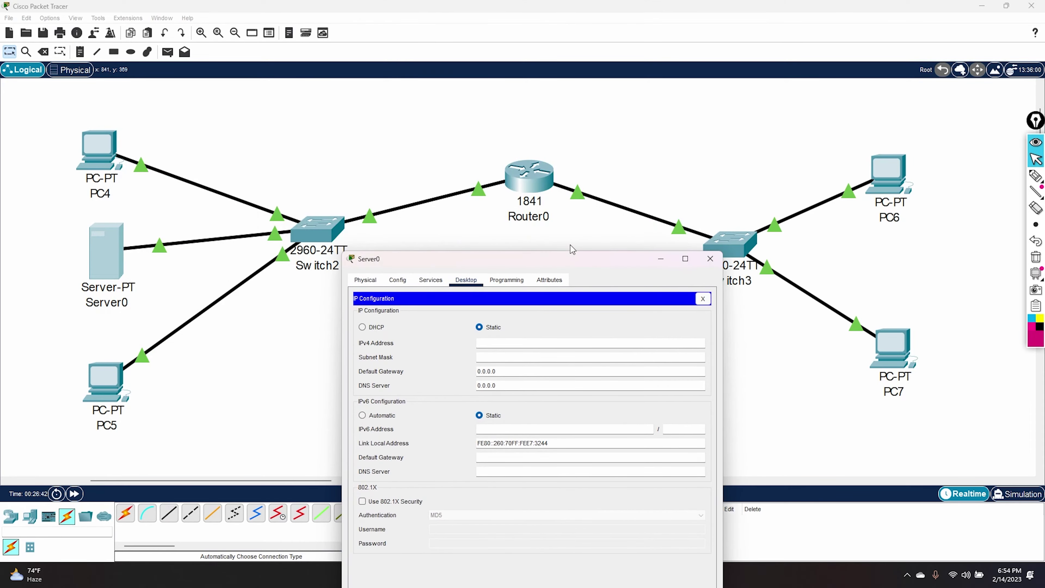
Check the IPv4 address of Router0's FastEthernet0/0 interface and close the router's settings
{"action": "left_click", "coordinate": [533, 179]}
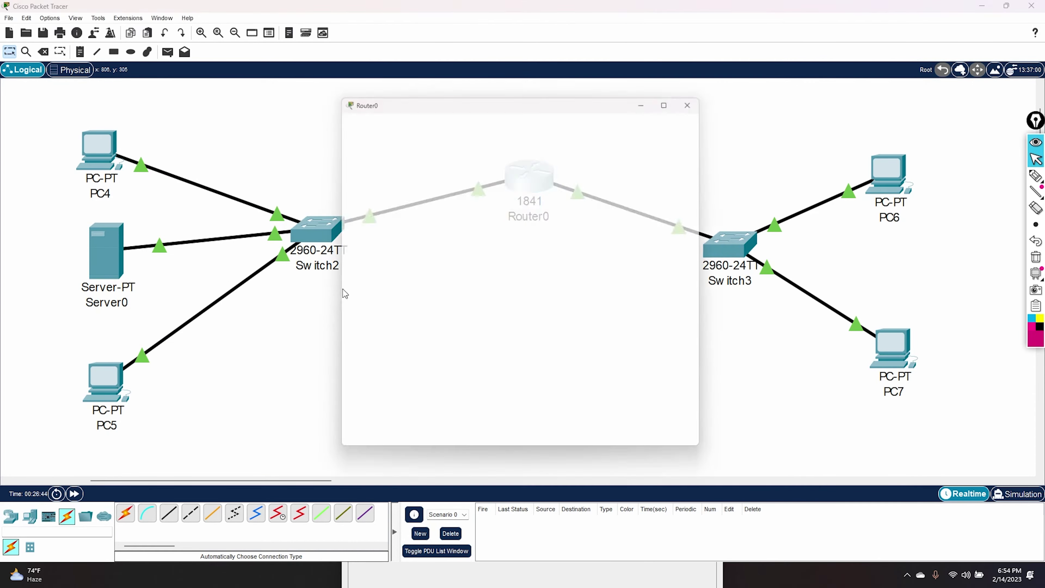
{"action": "left_click", "coordinate": [389, 233]}
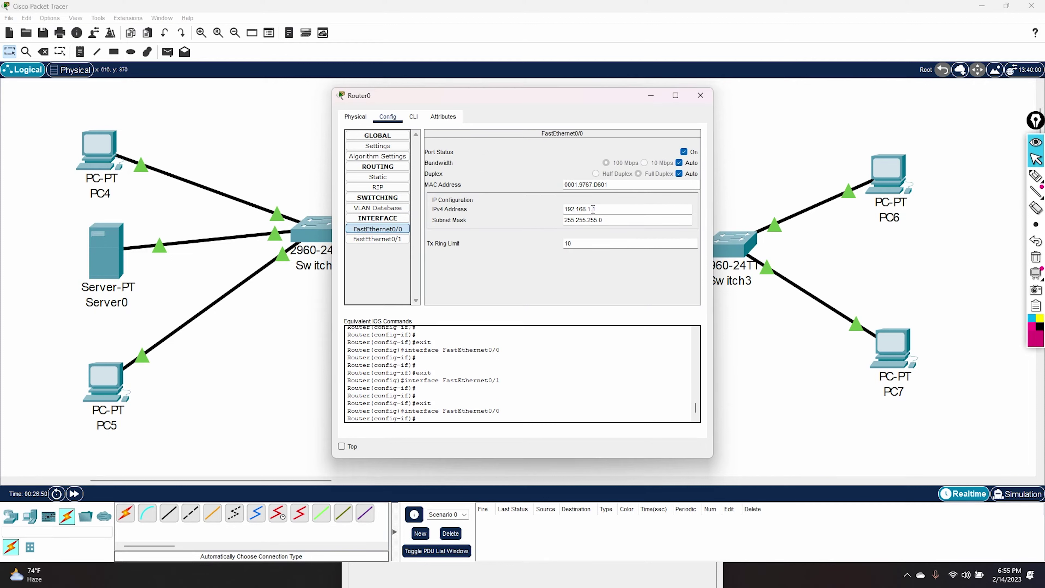
{"action": "left_click_drag", "start_coordinate": [593, 209], "coordinate": [552, 208]}
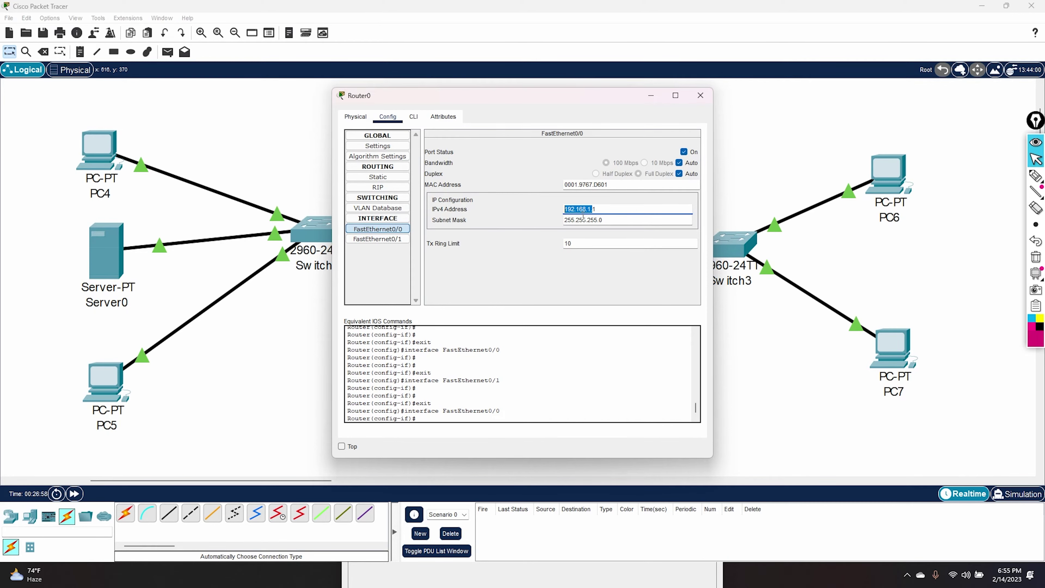
{"action": "left_click", "coordinate": [701, 99]}
Give Server0 the static IPv4 address 192.168.1.2, subnet mask 255.255.255.0 and default gateway 192.168.1.1
{"action": "left_click", "coordinate": [112, 252]}
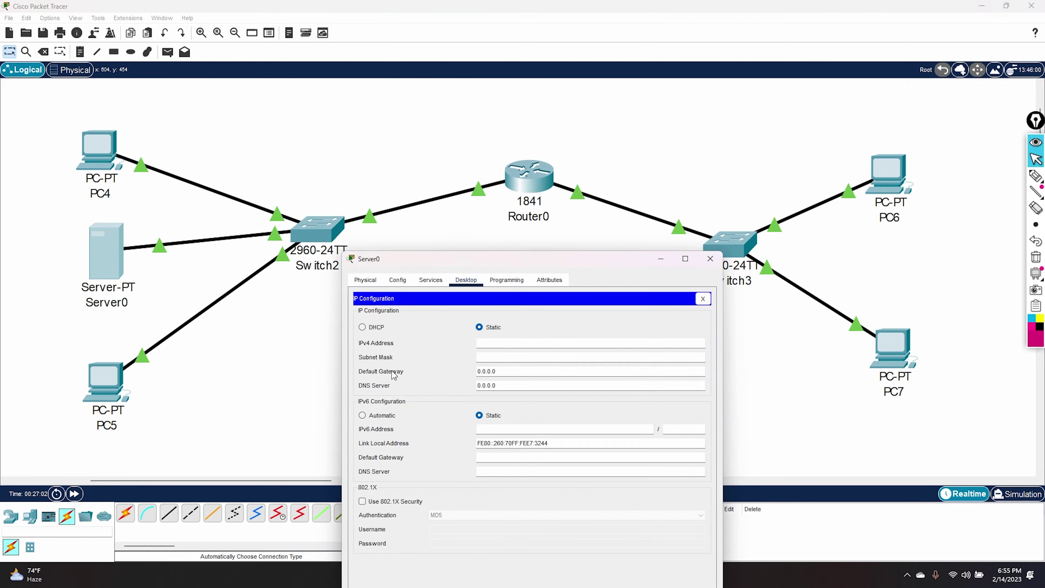
{"action": "left_click_drag", "start_coordinate": [498, 259], "coordinate": [473, 120]}
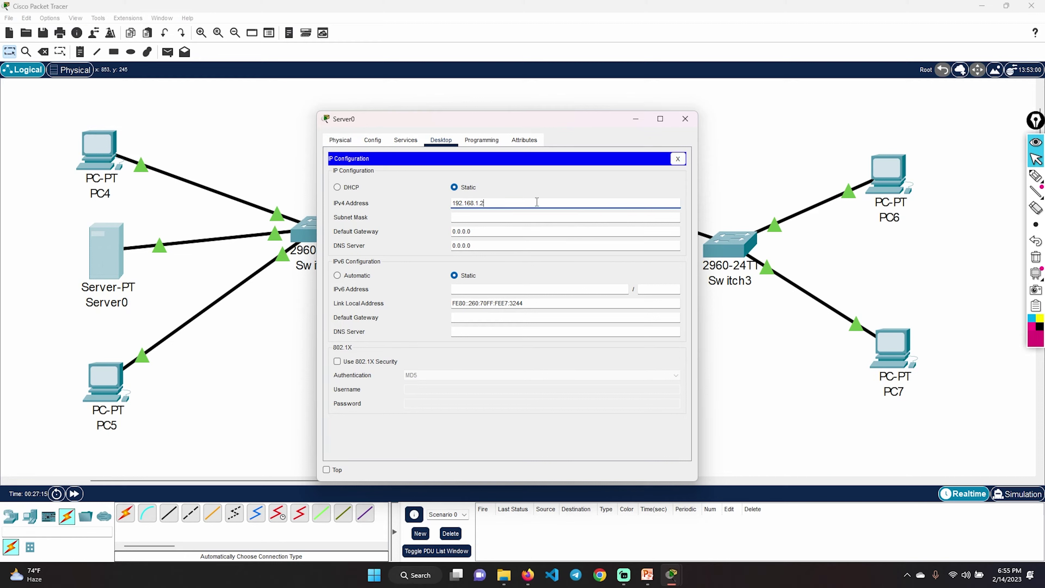
{"action": "left_click", "coordinate": [504, 218]}
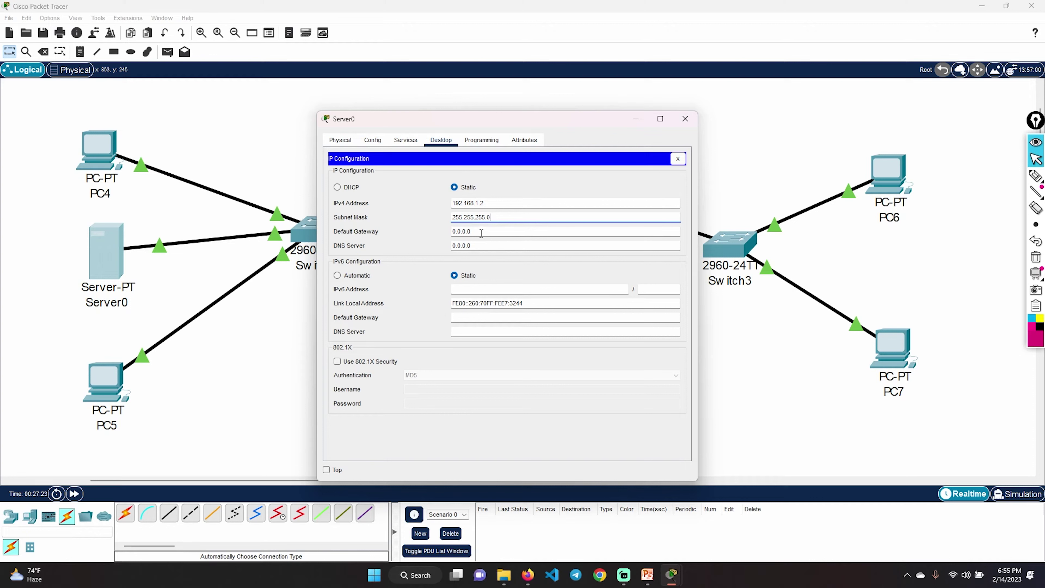
{"action": "left_click_drag", "start_coordinate": [481, 233], "coordinate": [453, 235]}
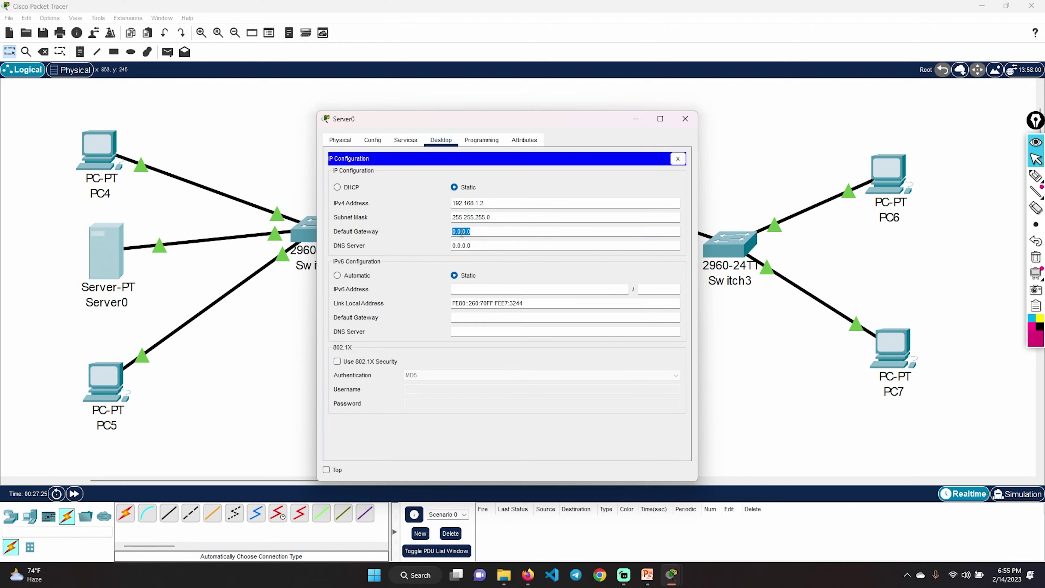
{"action": "type", "text": "192.168.1"}
{"action": "type", "text": ".1"}
Copy Server0's own IPv4 address, 192.168.1.2, into its DNS server setting
{"action": "left_click_drag", "start_coordinate": [495, 206], "coordinate": [452, 207]}
{"action": "key", "text": "ctrl+c"}
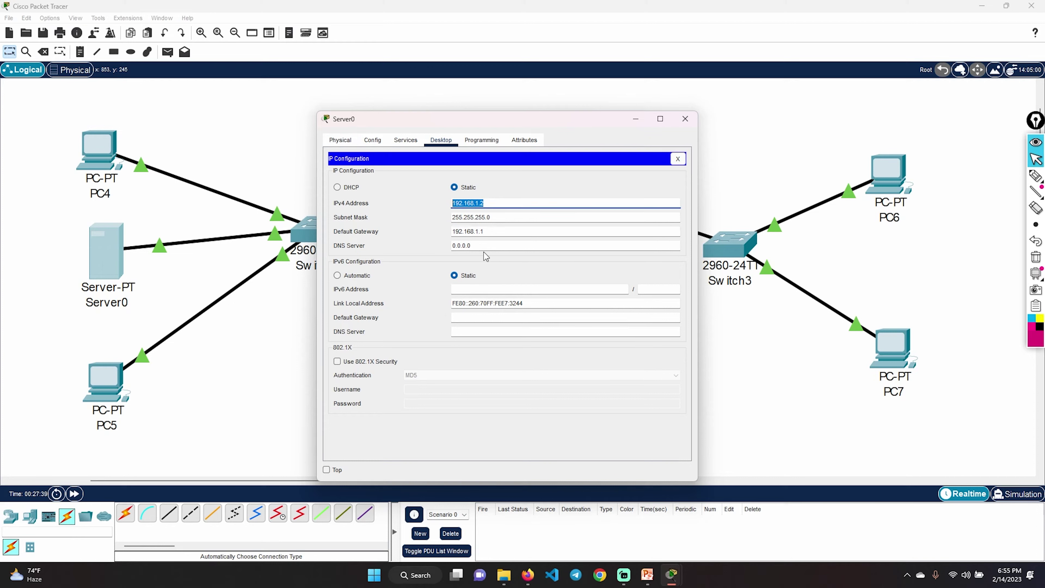
{"action": "left_click_drag", "start_coordinate": [480, 247], "coordinate": [452, 245]}
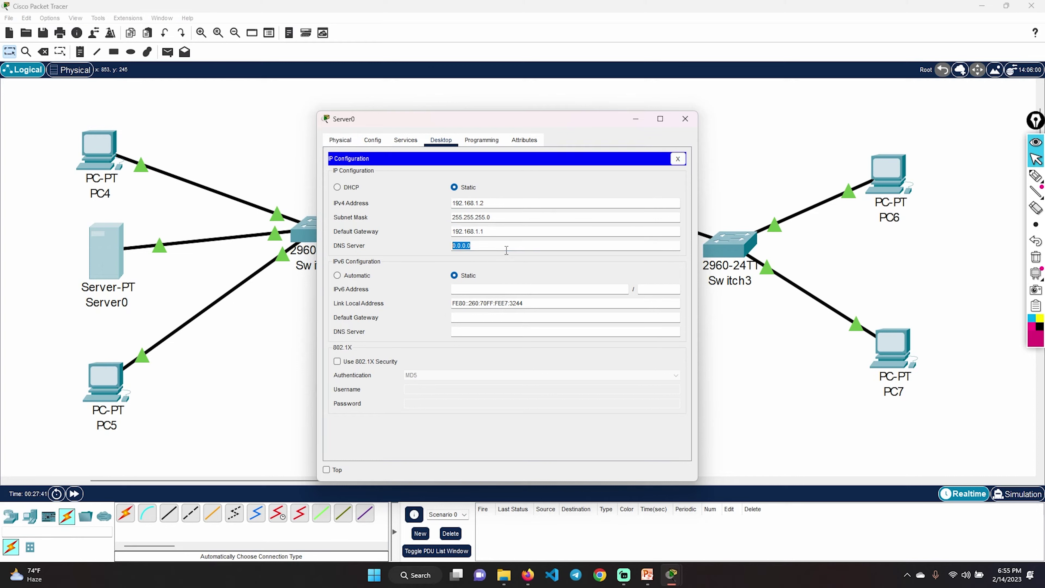
{"action": "key", "text": "ctrl+v"}
In Server0's DHCP service, set the serverPool default gateway to 192.168.1.1 and its DNS server to 192.168.1.2
{"action": "left_click", "coordinate": [412, 144]}
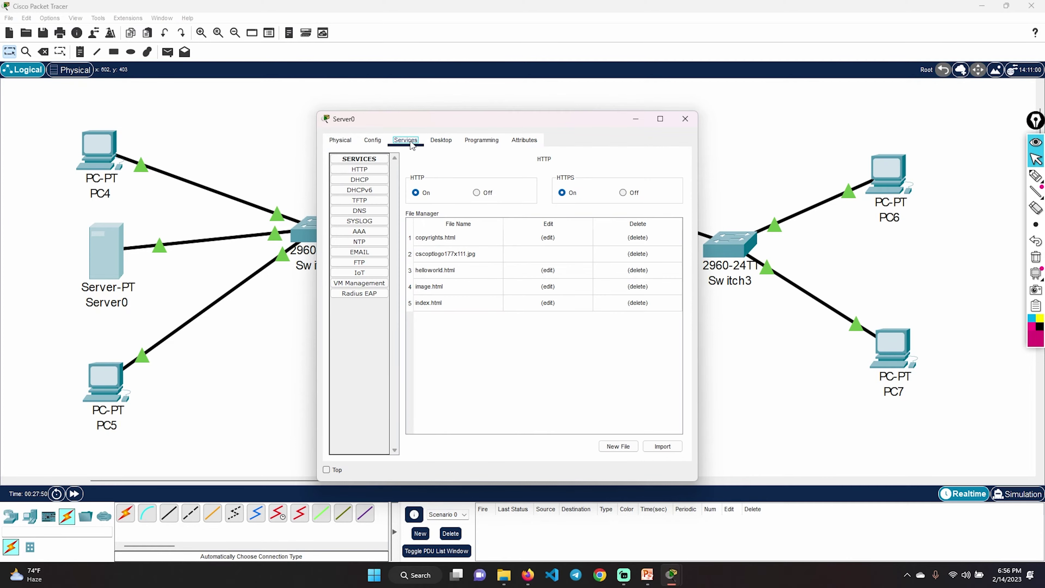
{"action": "left_click", "coordinate": [365, 183]}
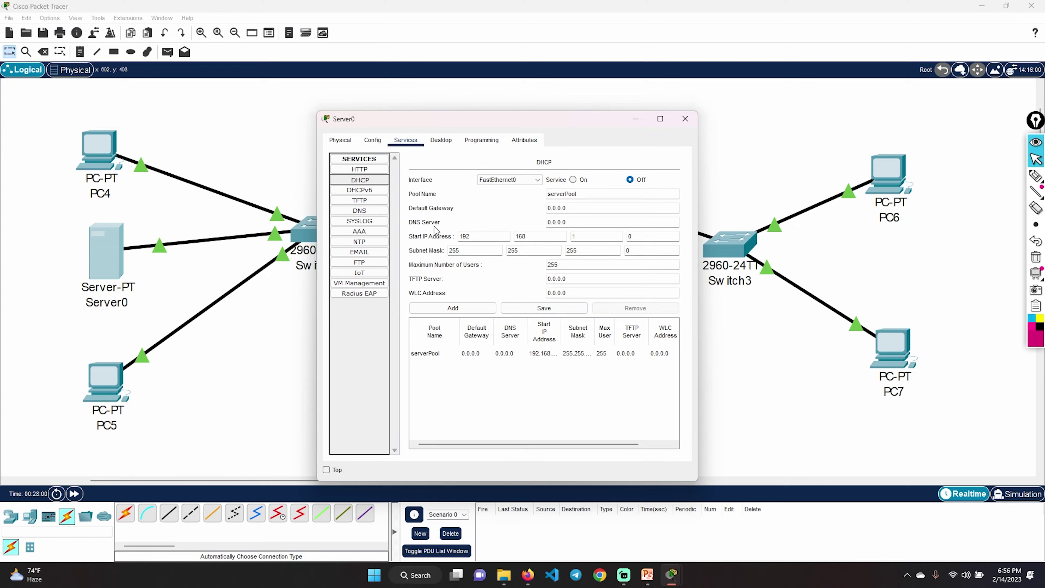
{"action": "double_click", "coordinate": [572, 209]}
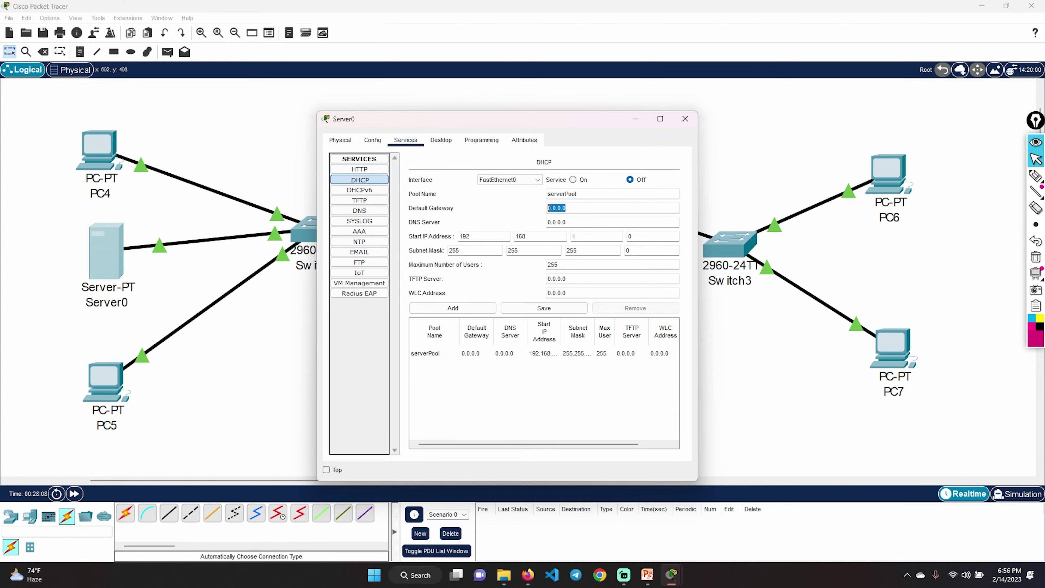
{"action": "type", "text": "192.168.1.21"}
{"action": "left_click_drag", "start_coordinate": [574, 223], "coordinate": [536, 233]}
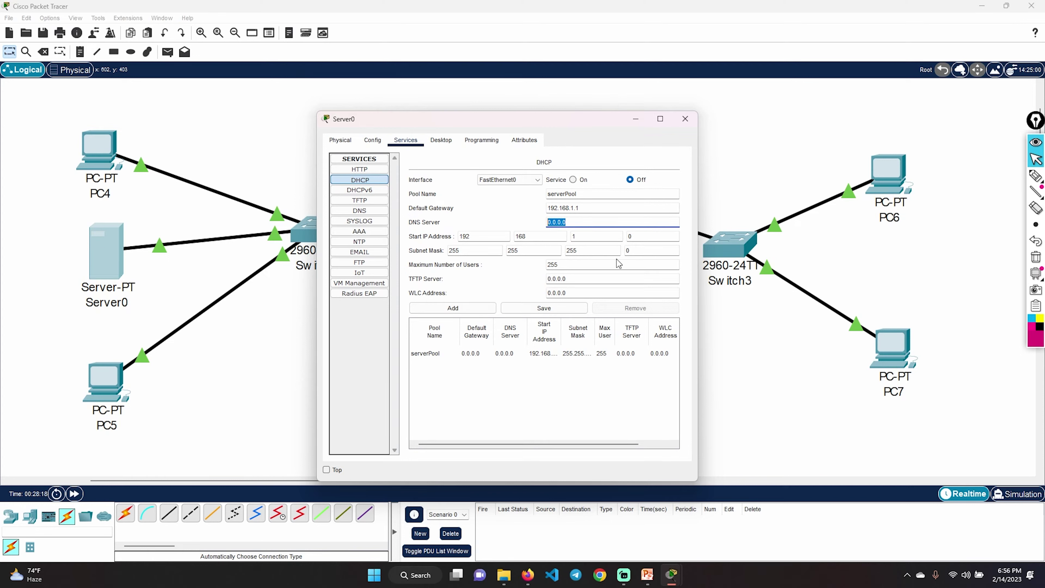
{"action": "type", "text": "192.168.1.2"}
Save serverPool with start IP address 192.168.1.100 and a maximum of 100 users, turn the DHCP service on, and close Server0's settings
{"action": "left_click", "coordinate": [638, 235]}
{"action": "type", "text": "100"}
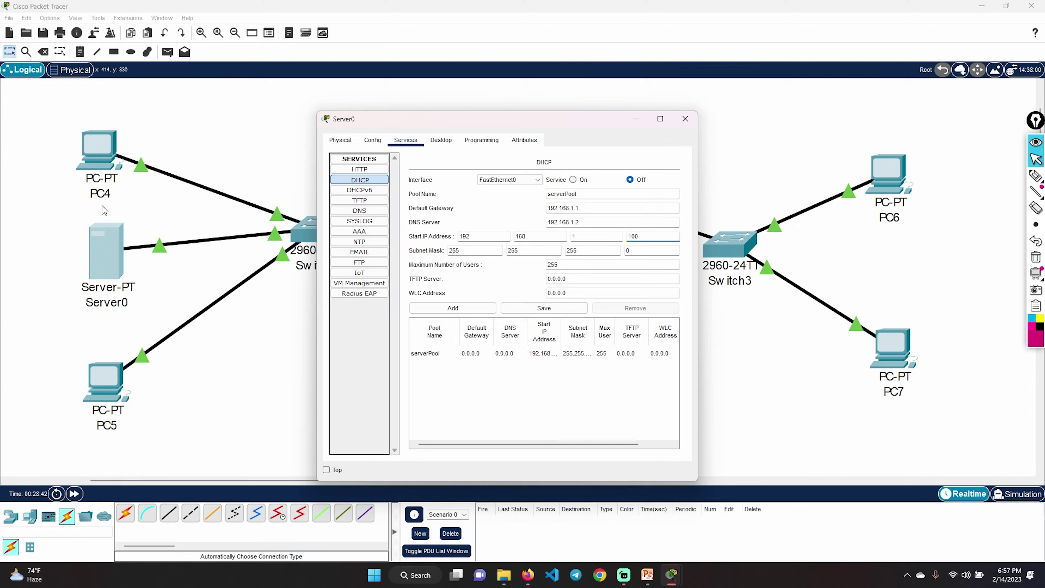
{"action": "double_click", "coordinate": [562, 266]}
{"action": "type", "text": "100"}
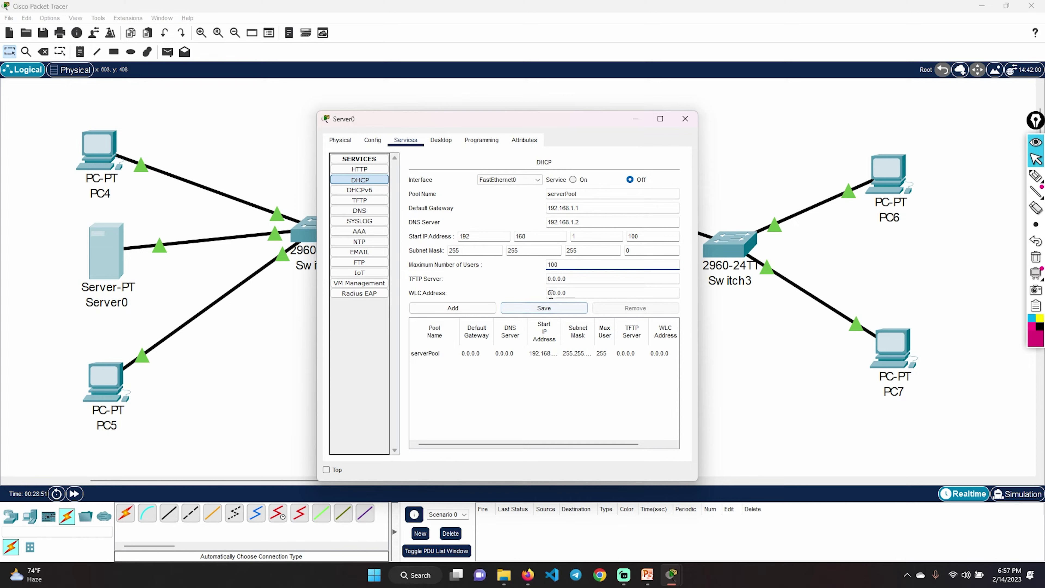
{"action": "left_click", "coordinate": [539, 309]}
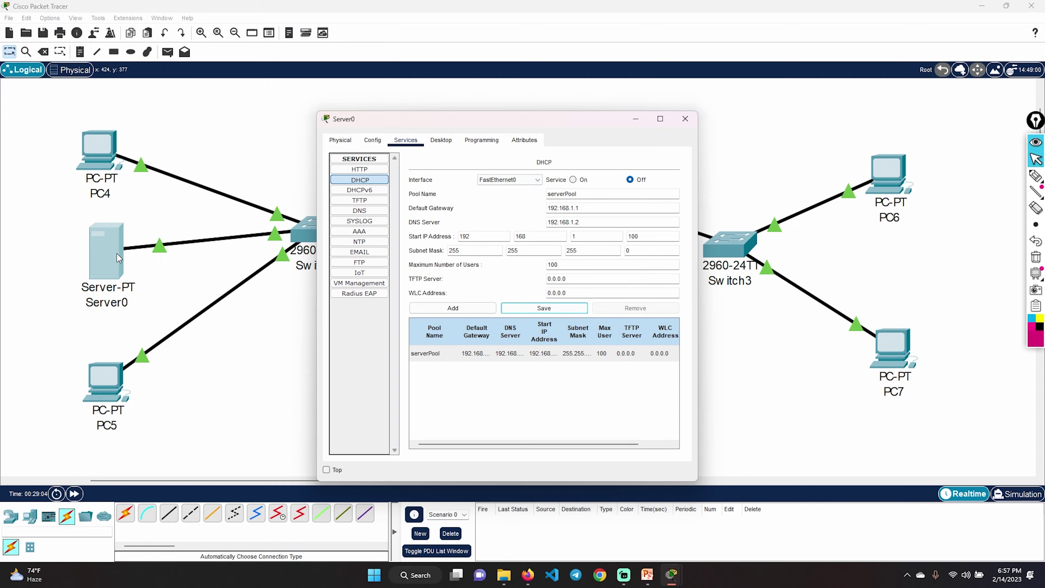
{"action": "left_click", "coordinate": [573, 180]}
{"action": "left_click", "coordinate": [685, 119]}
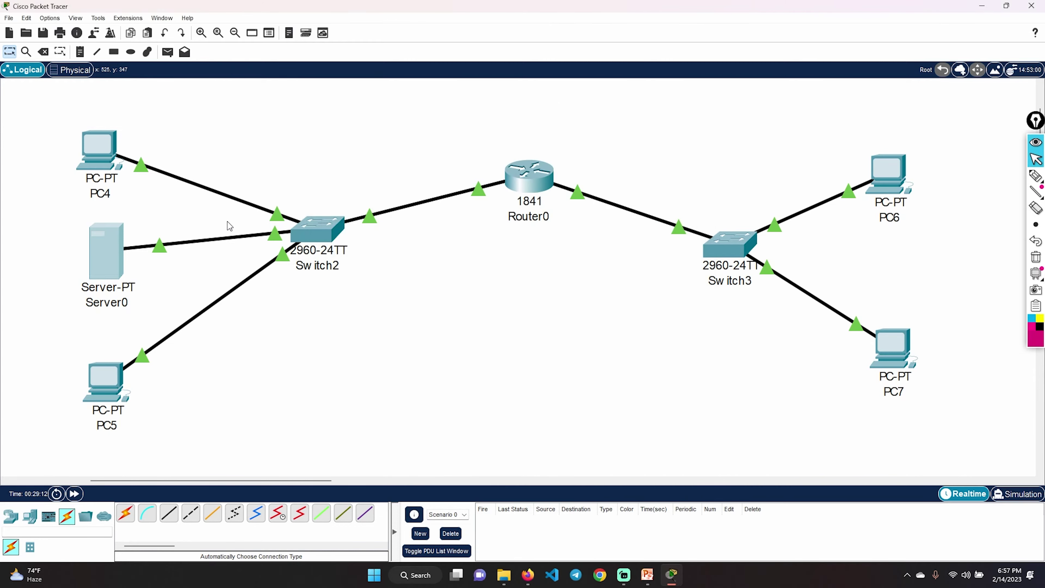
Switch PC4's IPv4 configuration to DHCP and close its settings
{"action": "left_click", "coordinate": [95, 157]}
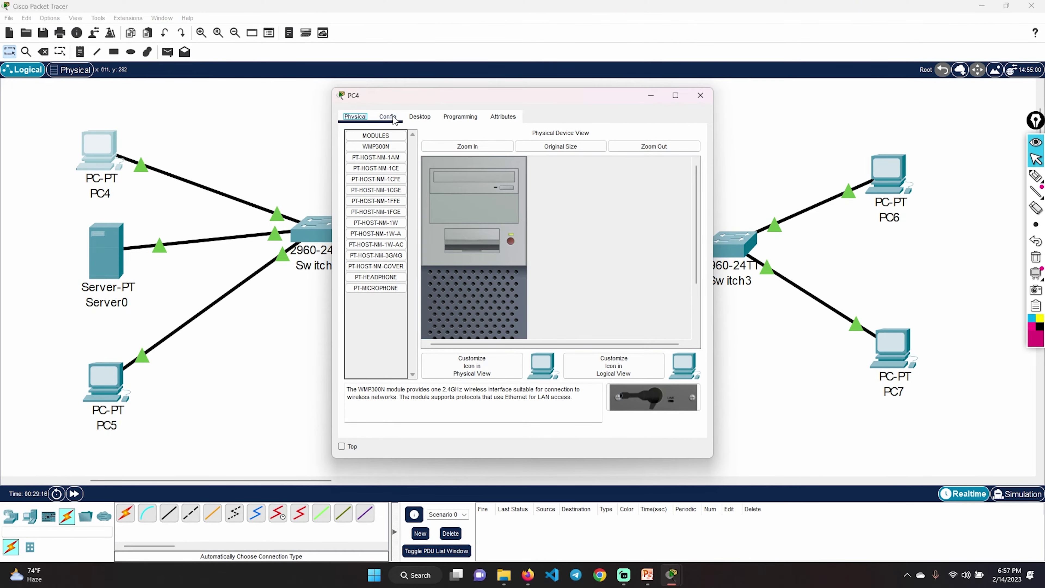
{"action": "left_click", "coordinate": [412, 119]}
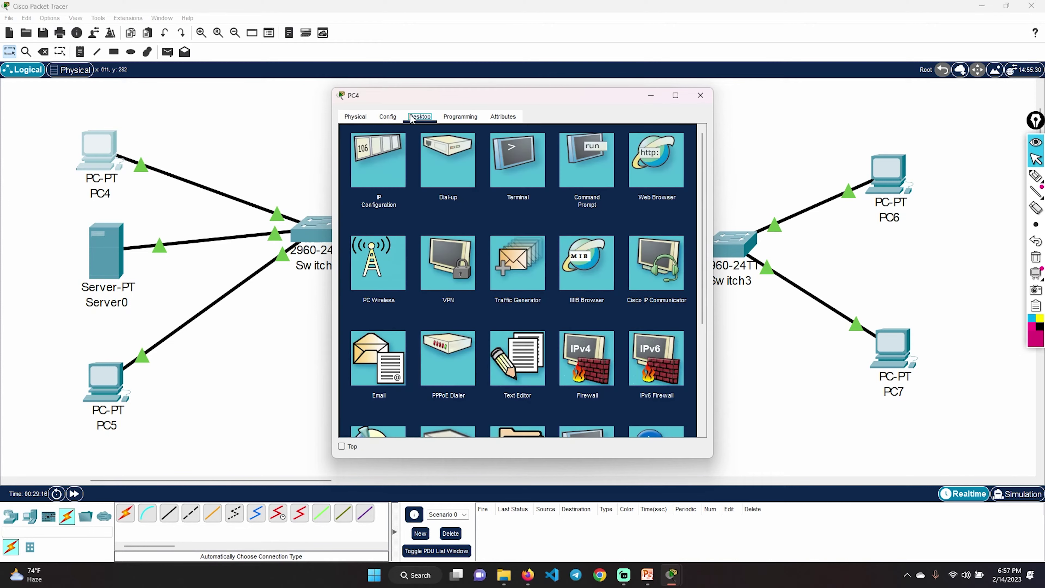
{"action": "left_click", "coordinate": [381, 168]}
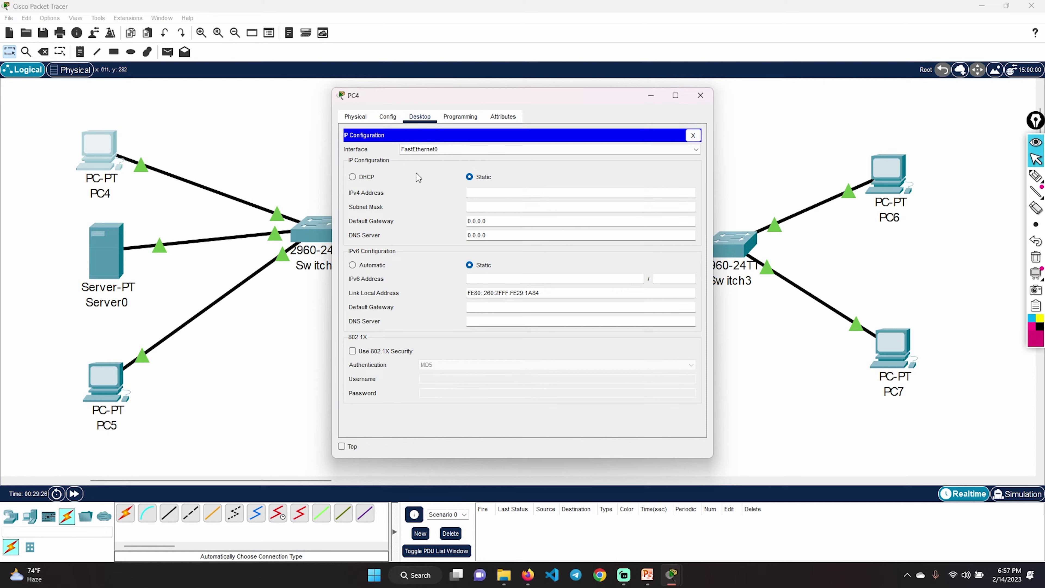
{"action": "left_click", "coordinate": [353, 178]}
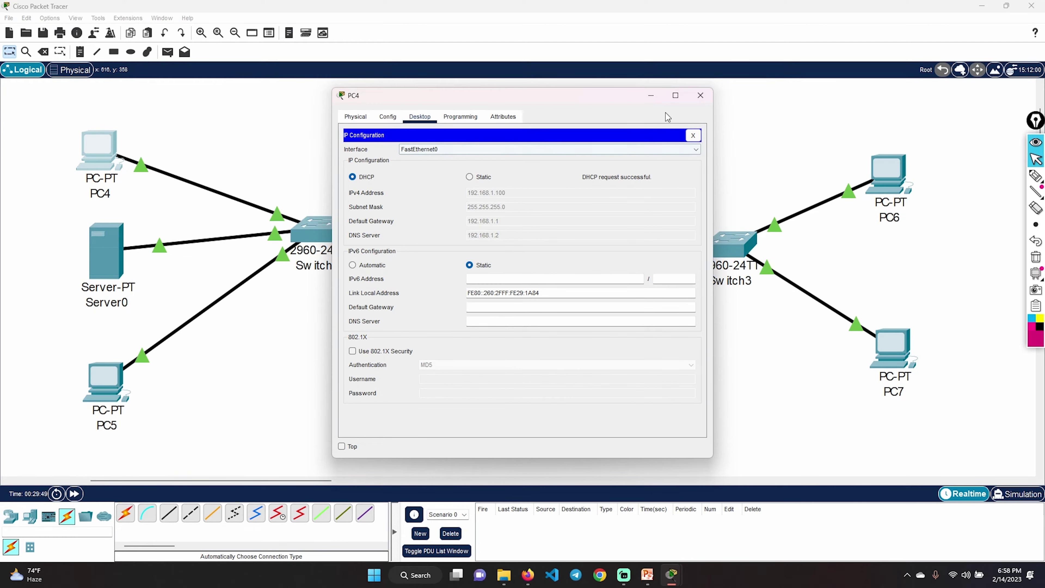
{"action": "left_click", "coordinate": [701, 95]}
Switch PC5's IPv4 configuration to DHCP and close its settings
{"action": "left_click", "coordinate": [111, 383]}
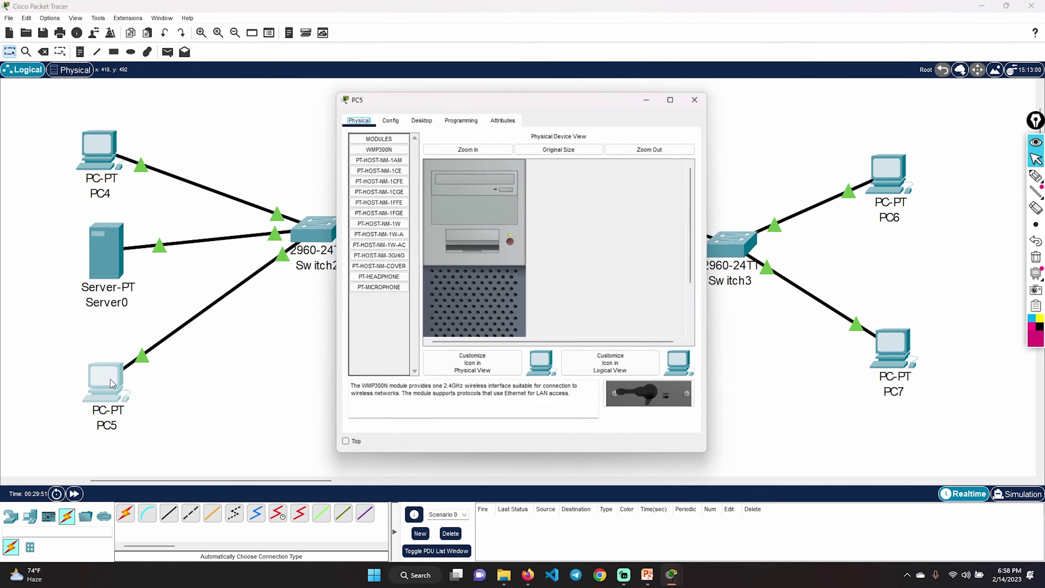
{"action": "left_click", "coordinate": [419, 117]}
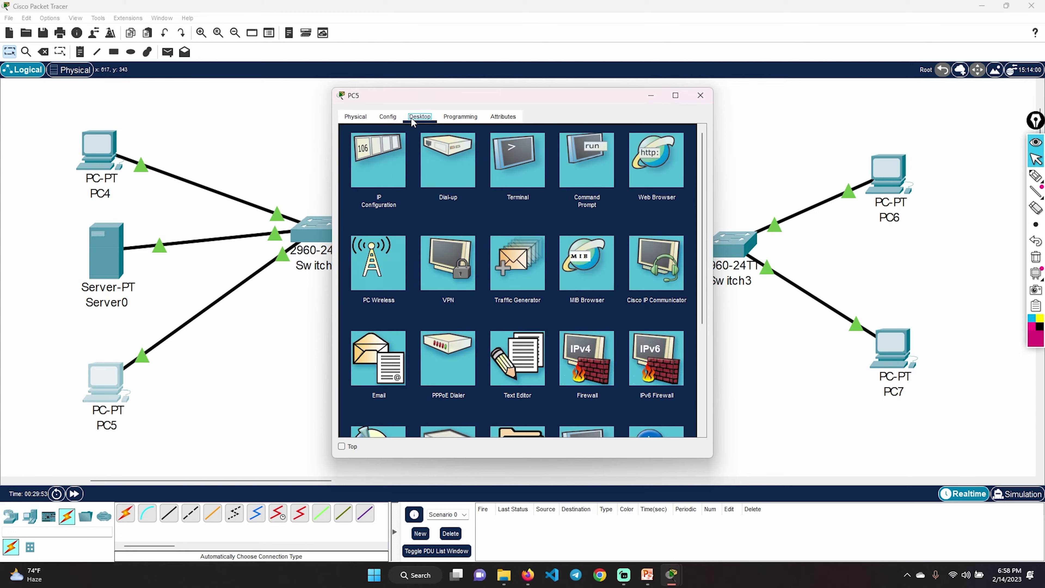
{"action": "left_click", "coordinate": [374, 171]}
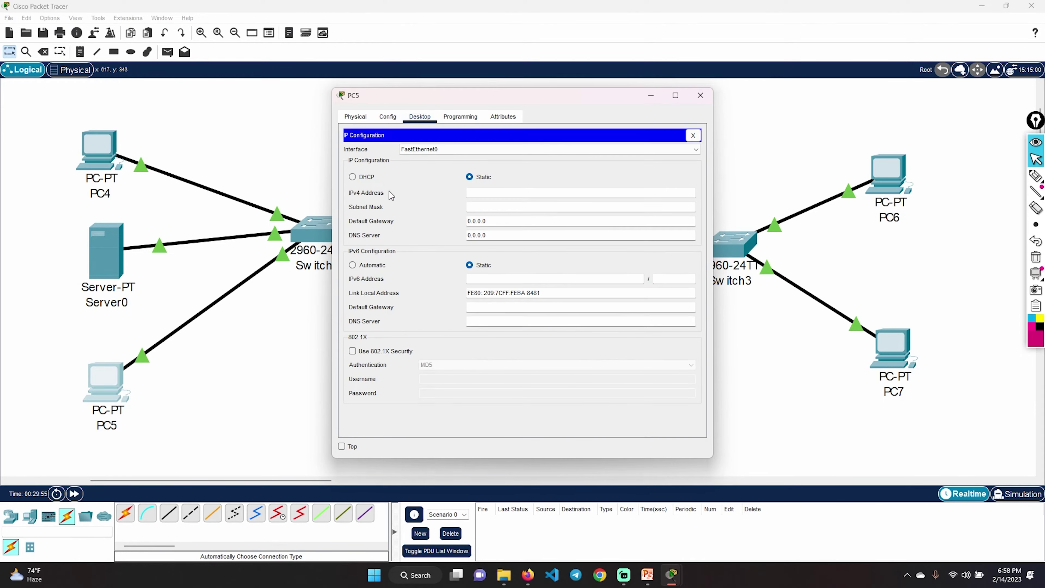
{"action": "left_click", "coordinate": [352, 177]}
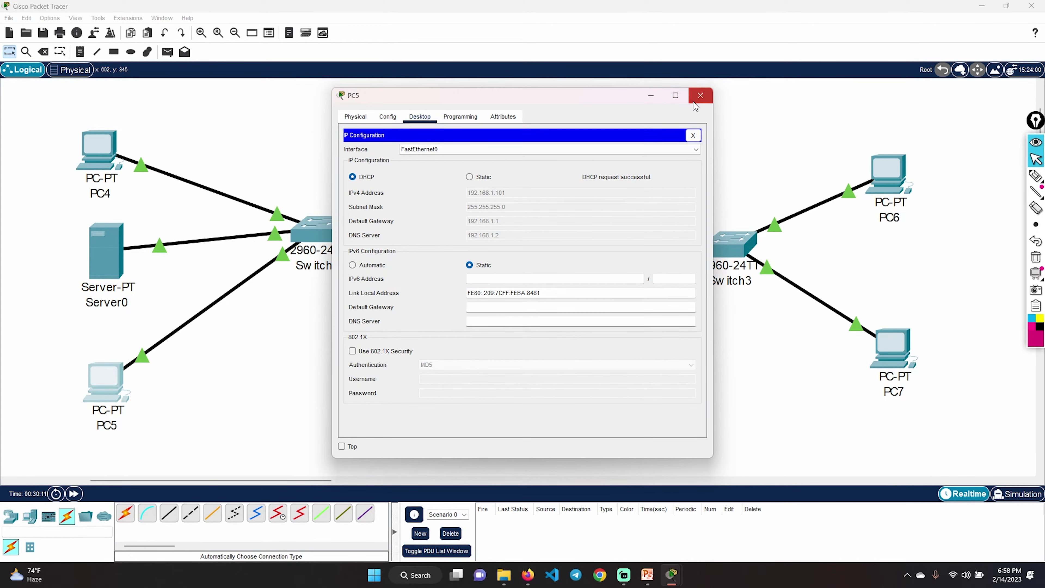
{"action": "left_click", "coordinate": [699, 96]}
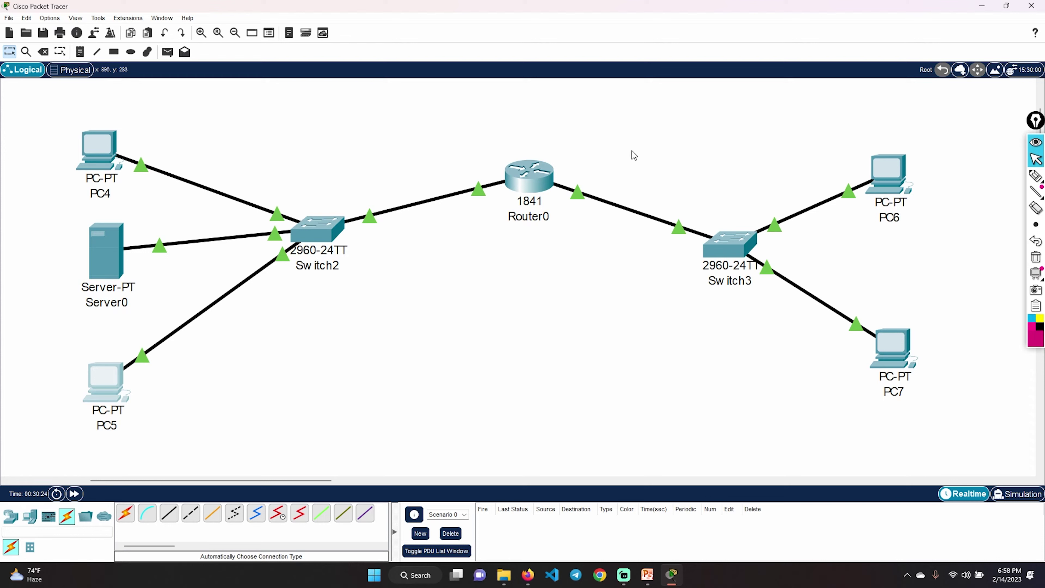
{"action": "left_click", "coordinate": [1036, 176]}
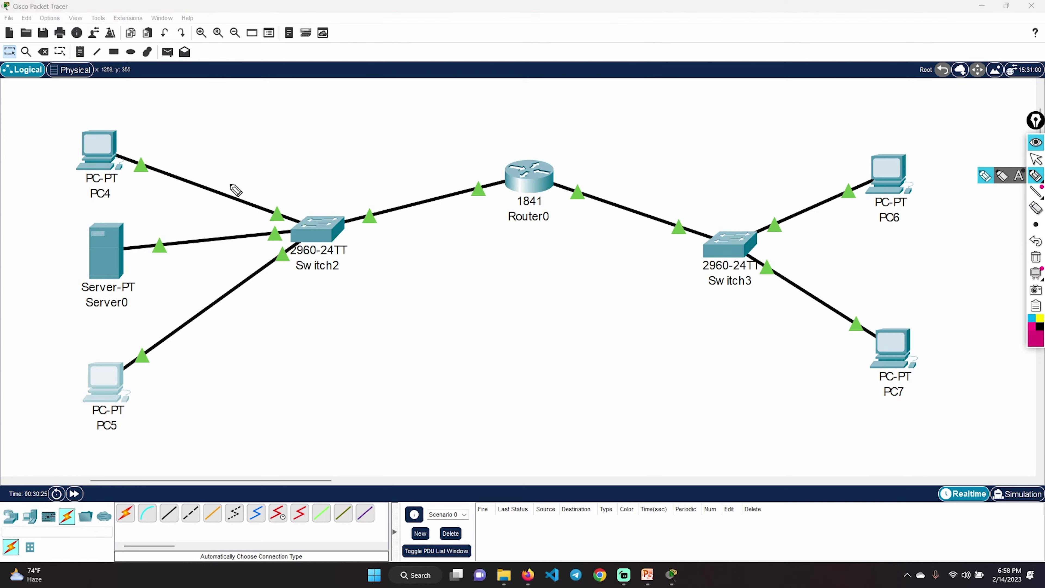
{"action": "mouse_move", "coordinate": [130, 215]}
{"action": "left_mouse_down"}
{"action": "mouse_move", "coordinate": [173, 181]}
{"action": "mouse_move", "coordinate": [725, 142]}
{"action": "mouse_move", "coordinate": [745, 176]}
{"action": "mouse_move", "coordinate": [760, 155]}
{"action": "left_mouse_up"}
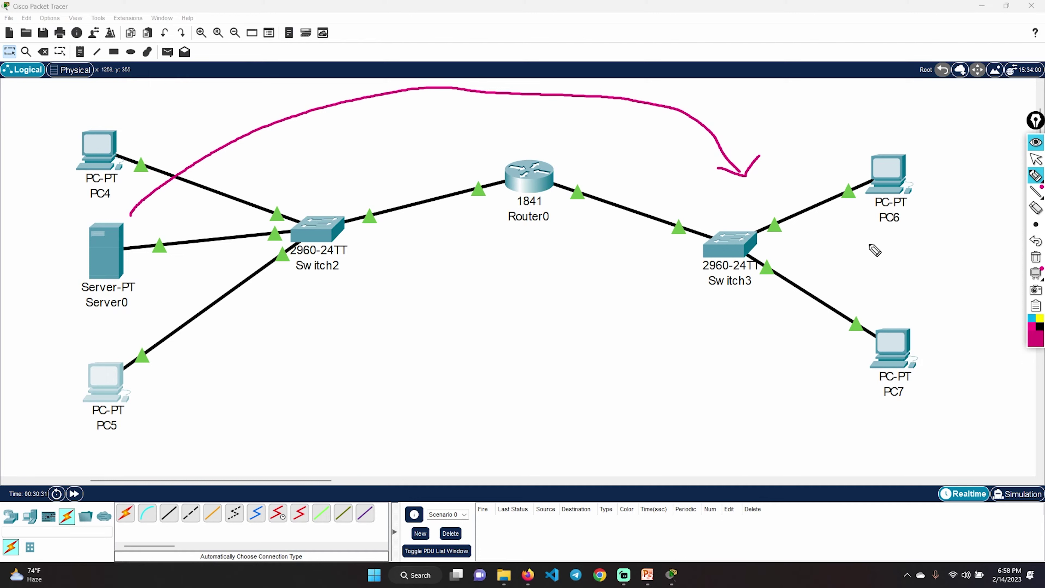
{"action": "left_click", "coordinate": [1036, 159]}
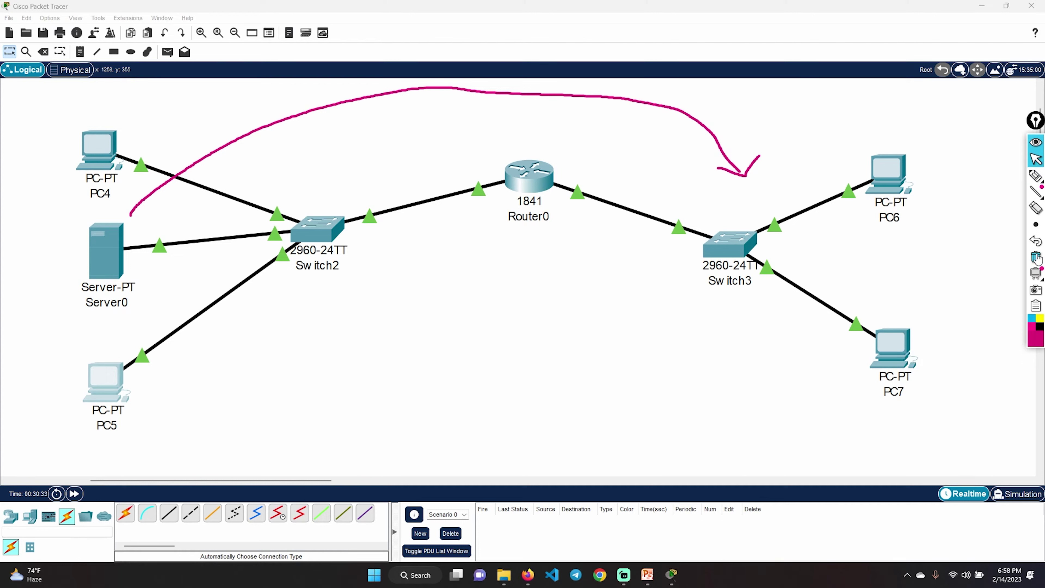
{"action": "left_click", "coordinate": [1035, 257]}
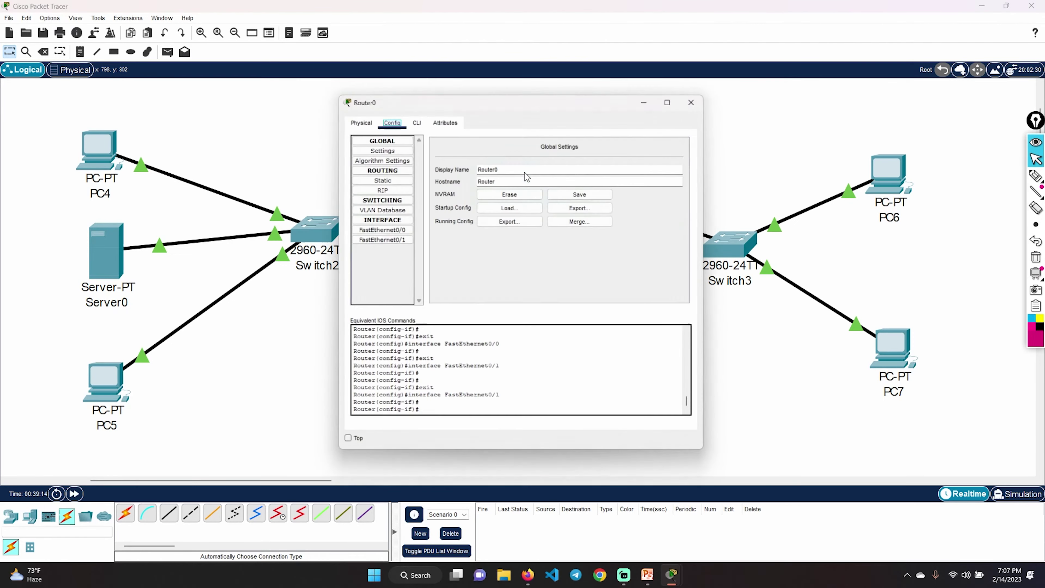
On Router0's FastEthernet0/1 interface, run ip helper-address 192.168.1.2 to forward DHCP requests to Server0
{"action": "left_click", "coordinate": [394, 241]}
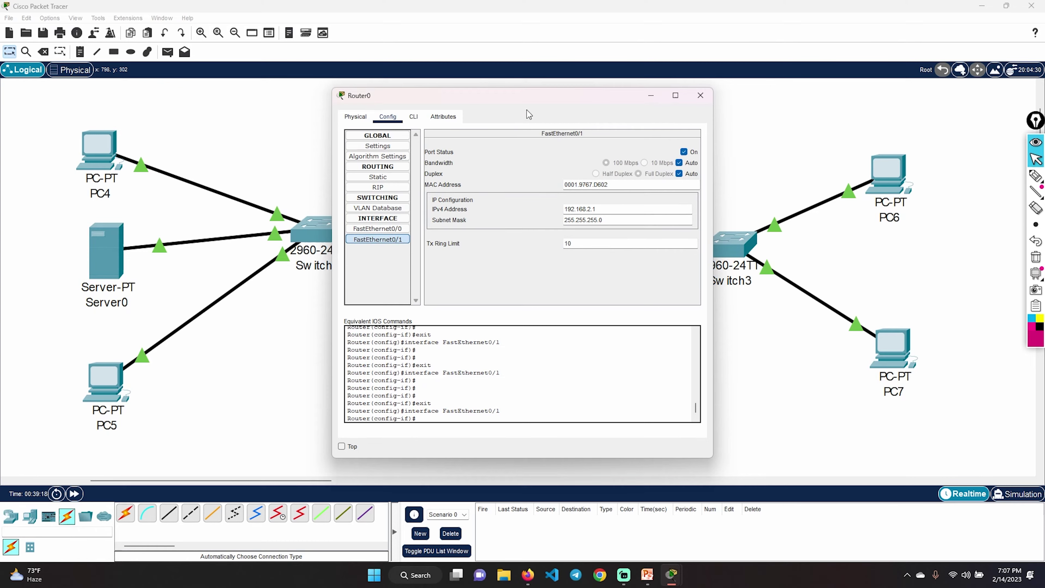
{"action": "left_click_drag", "start_coordinate": [529, 98], "coordinate": [261, 125]}
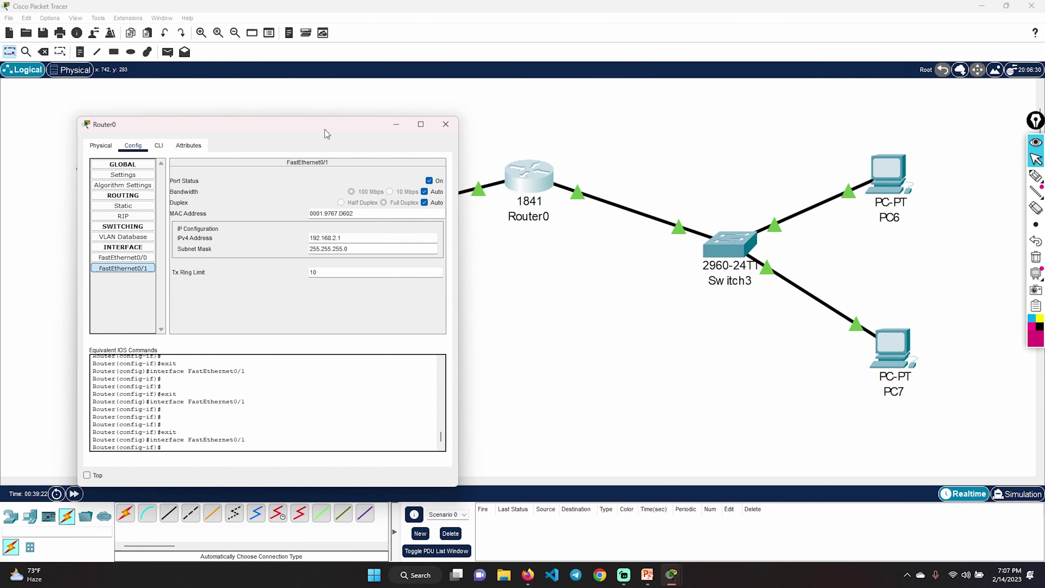
{"action": "left_click_drag", "start_coordinate": [325, 126], "coordinate": [593, 119]}
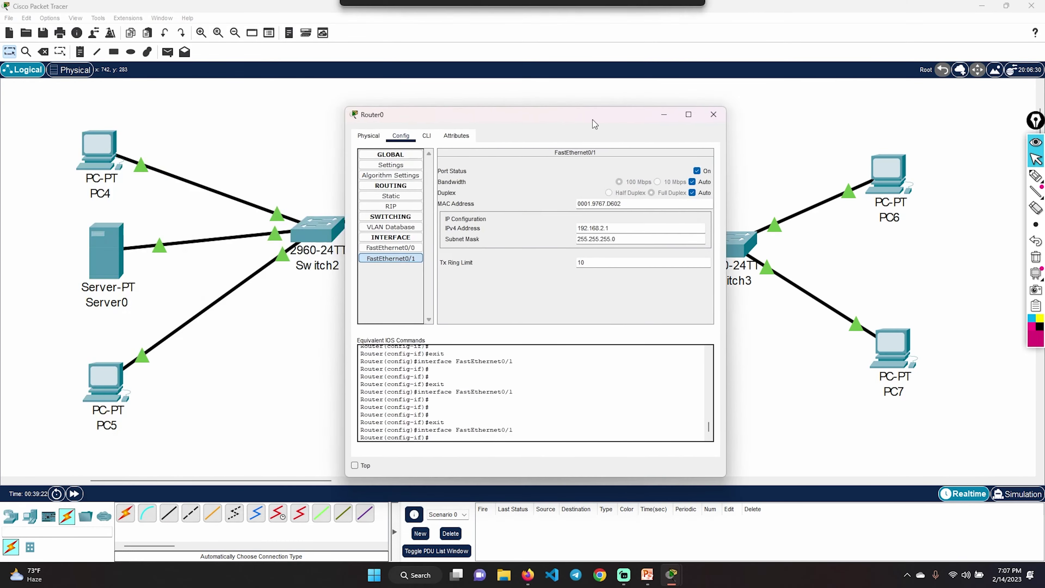
{"action": "left_click", "coordinate": [402, 258]}
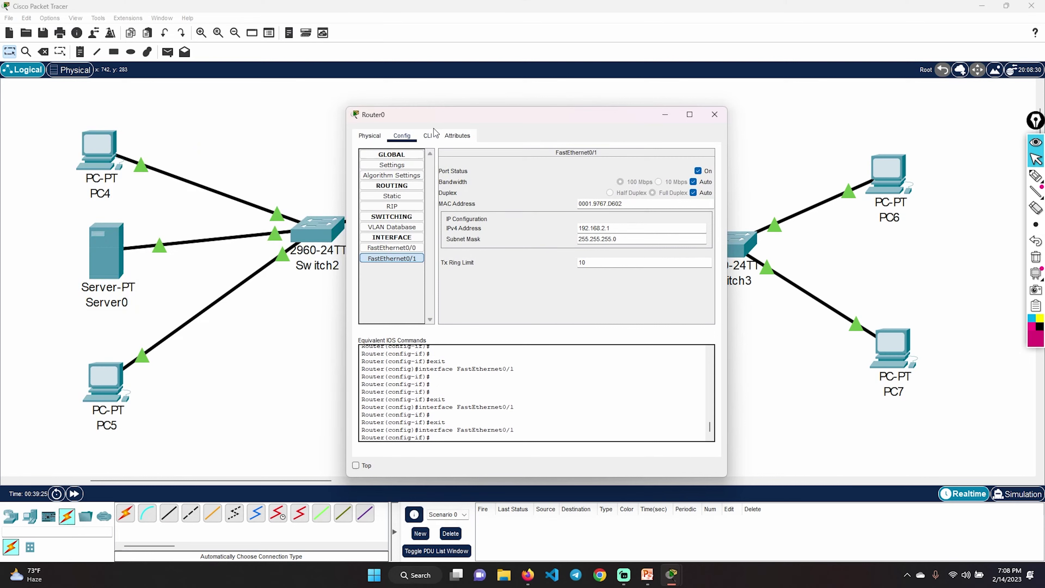
{"action": "left_click", "coordinate": [429, 137]}
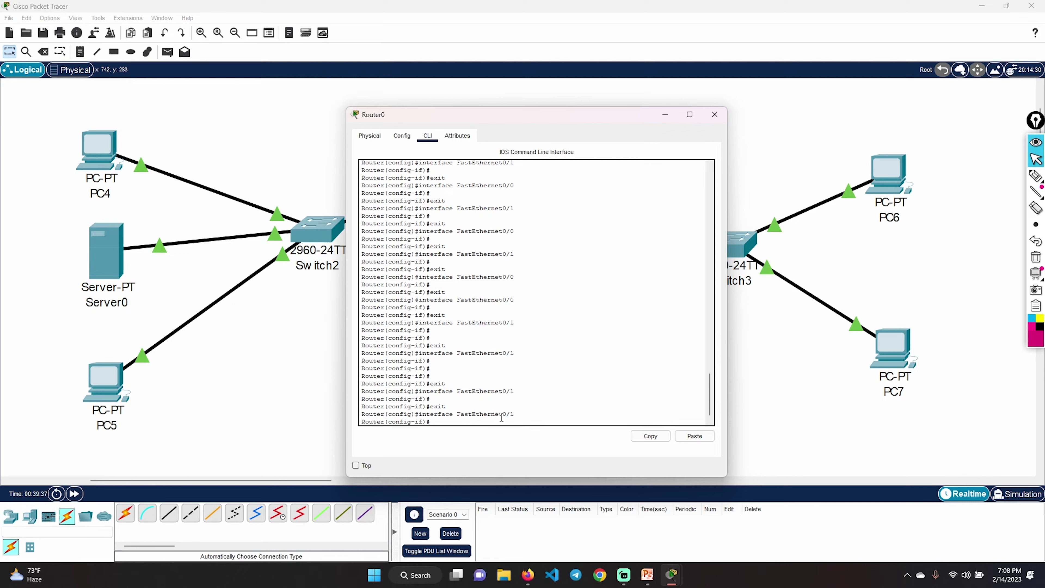
{"action": "type", "text": "ip h"}
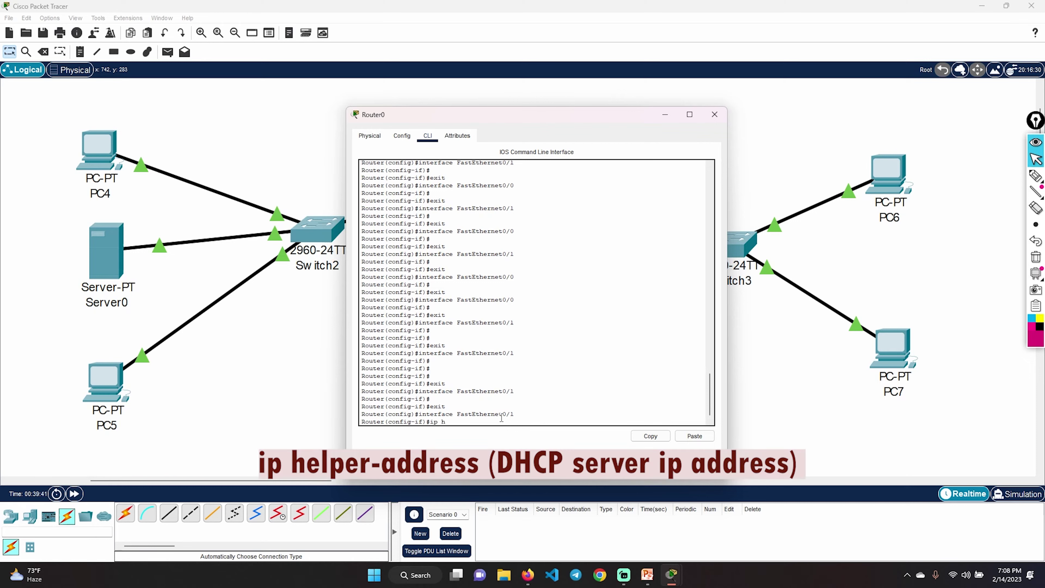
{"action": "type", "text": "elper-address 1"}
{"action": "type", "text": "92.16"}
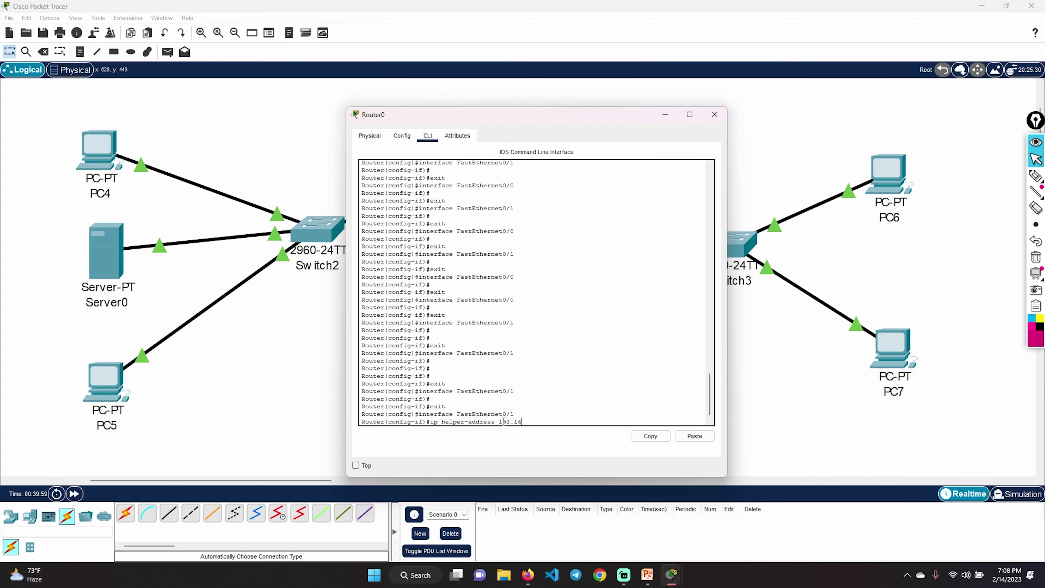
{"action": "type", "text": "8.1.2"}
{"action": "key", "text": "Return"}
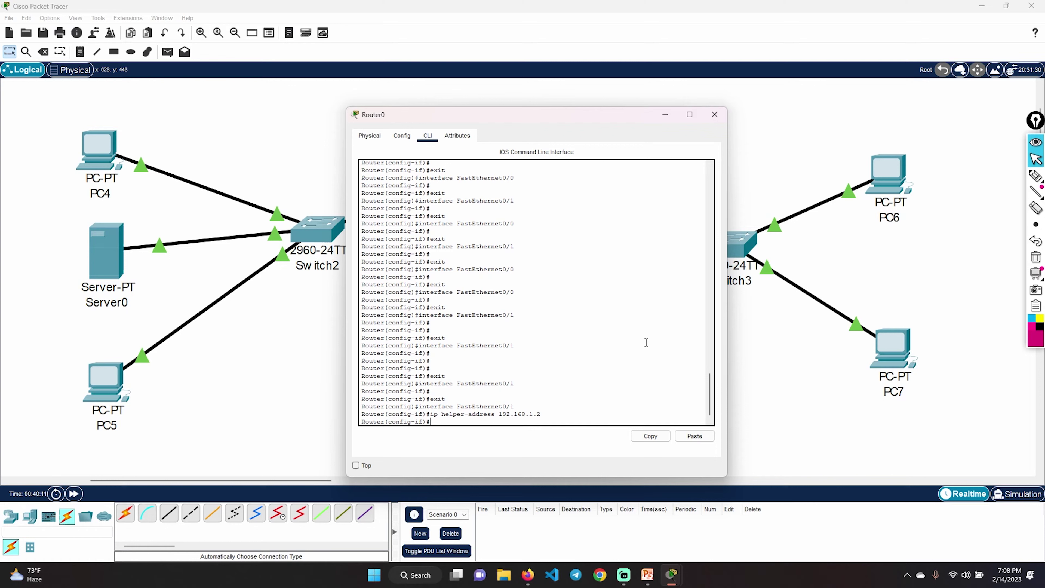
Exit Router0's configuration modes, copy running-config to startup-config with the default destination filename, and close the router's settings
{"action": "type", "text": "exit"}
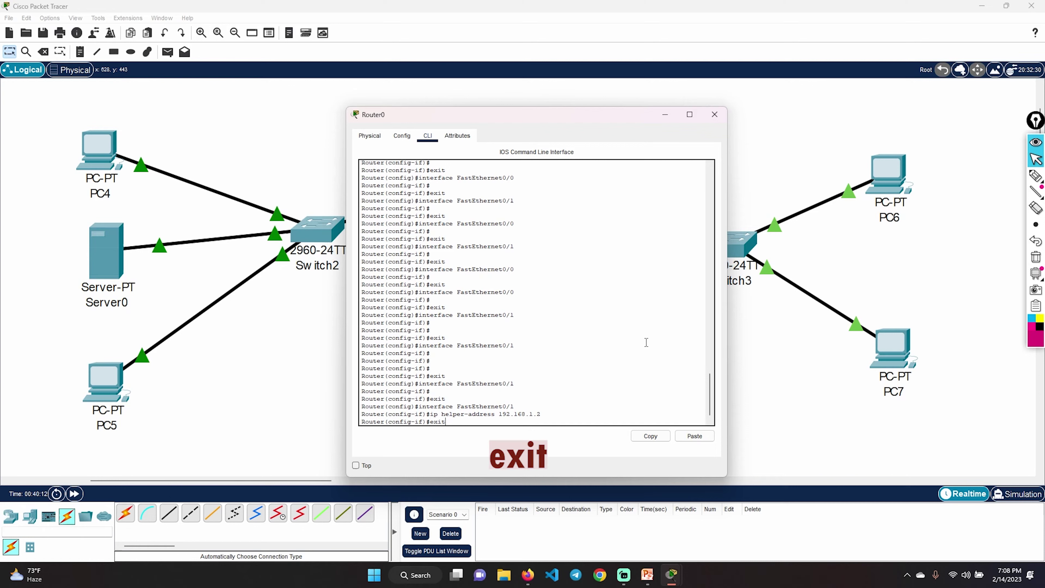
{"action": "key", "text": "Return"}
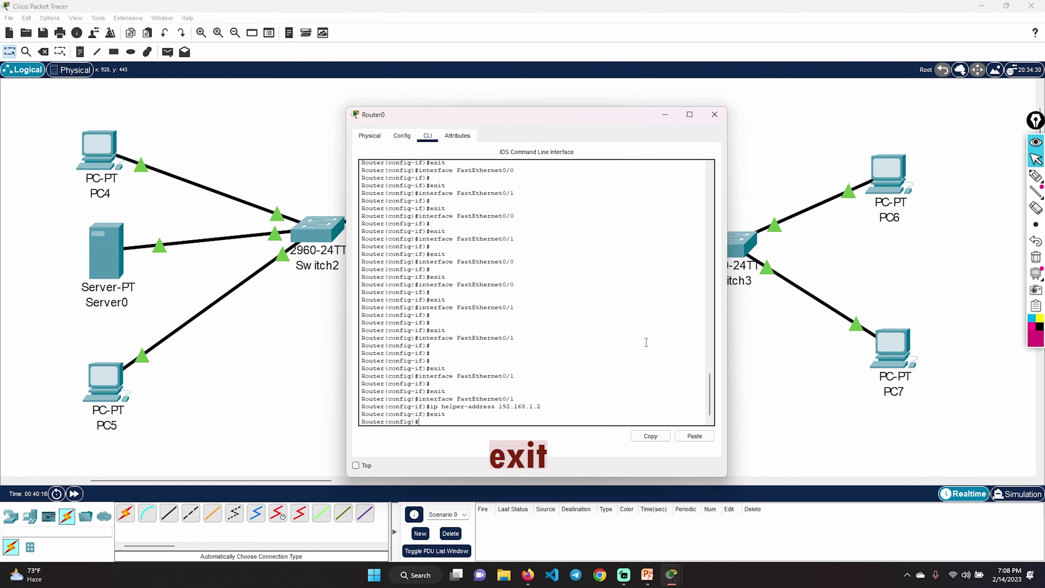
{"action": "type", "text": "exit"}
{"action": "key", "text": "Return"}
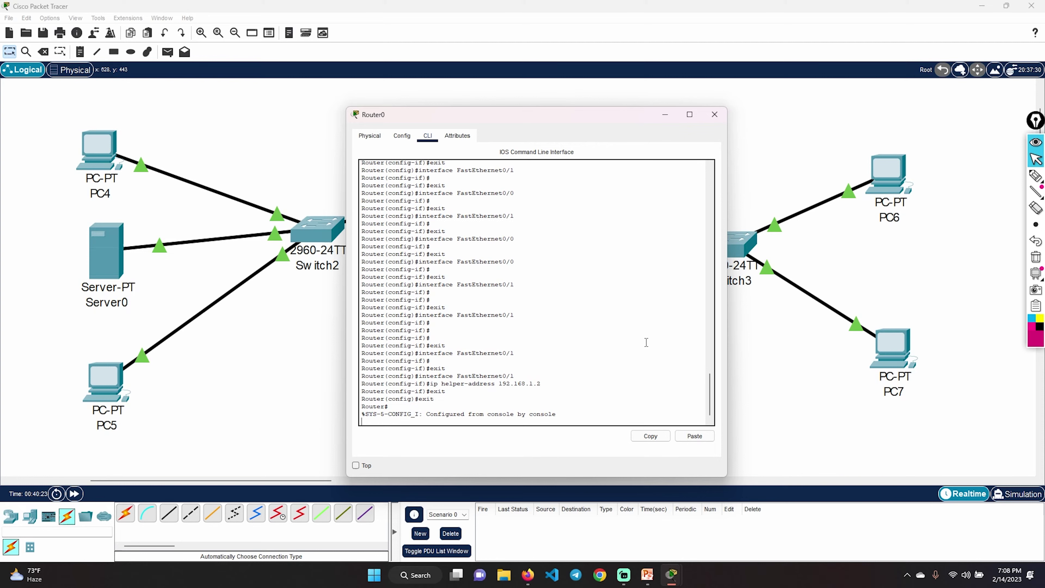
{"action": "key", "text": "Return"}
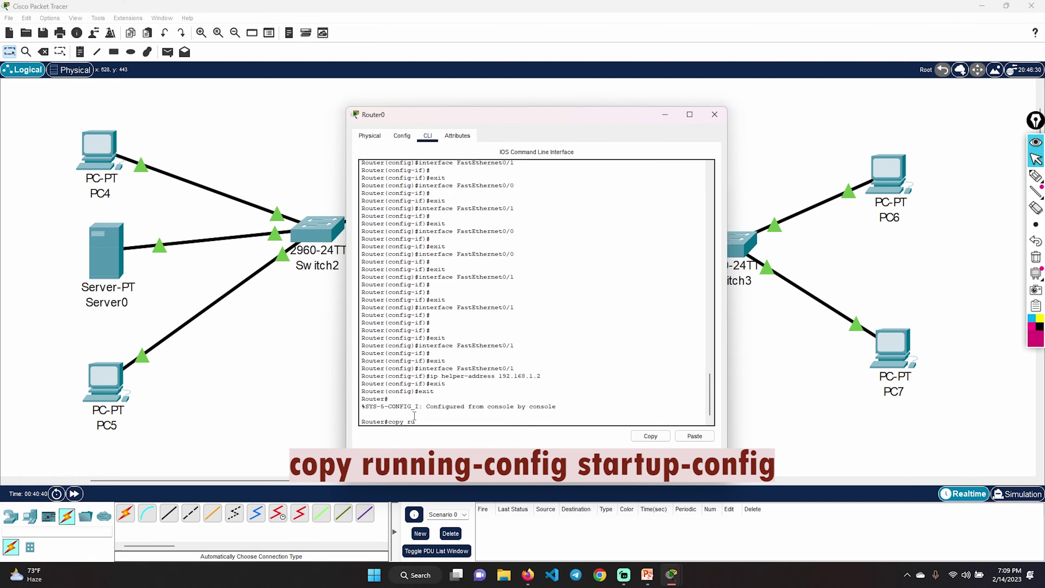
{"action": "type", "text": "ning-config startup-config"}
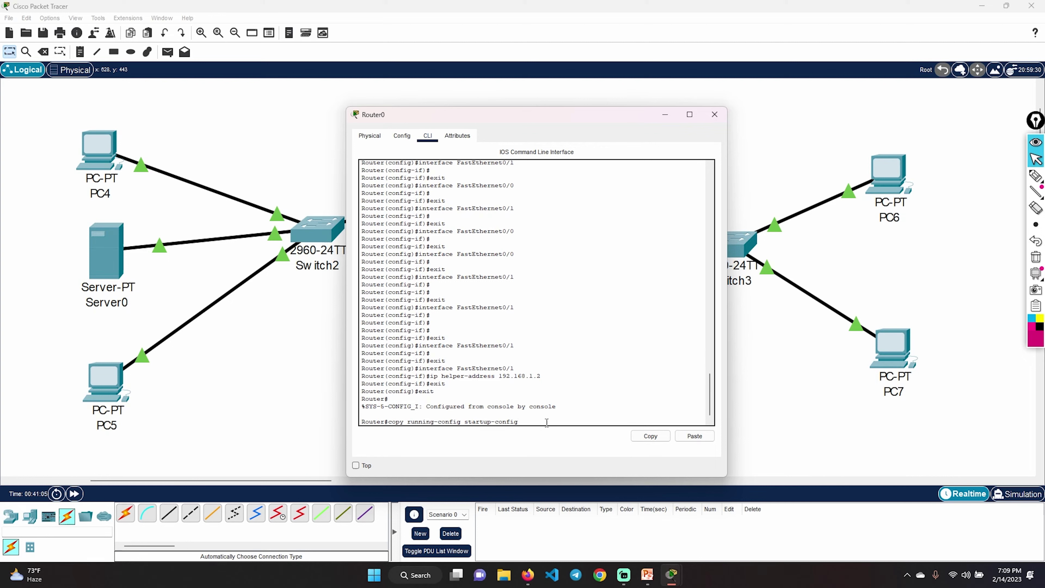
{"action": "key", "text": "Return"}
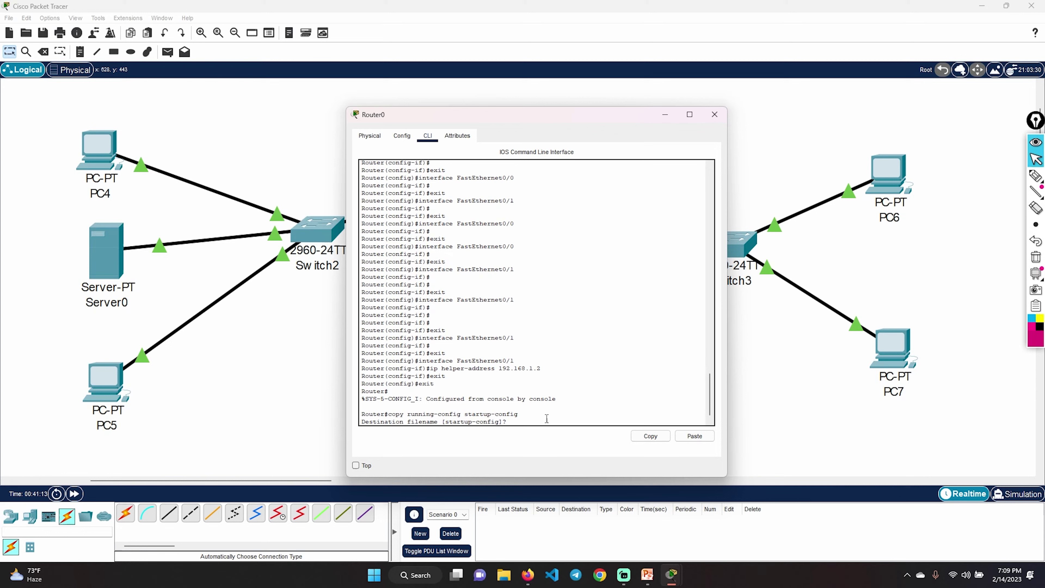
{"action": "key", "text": "Return"}
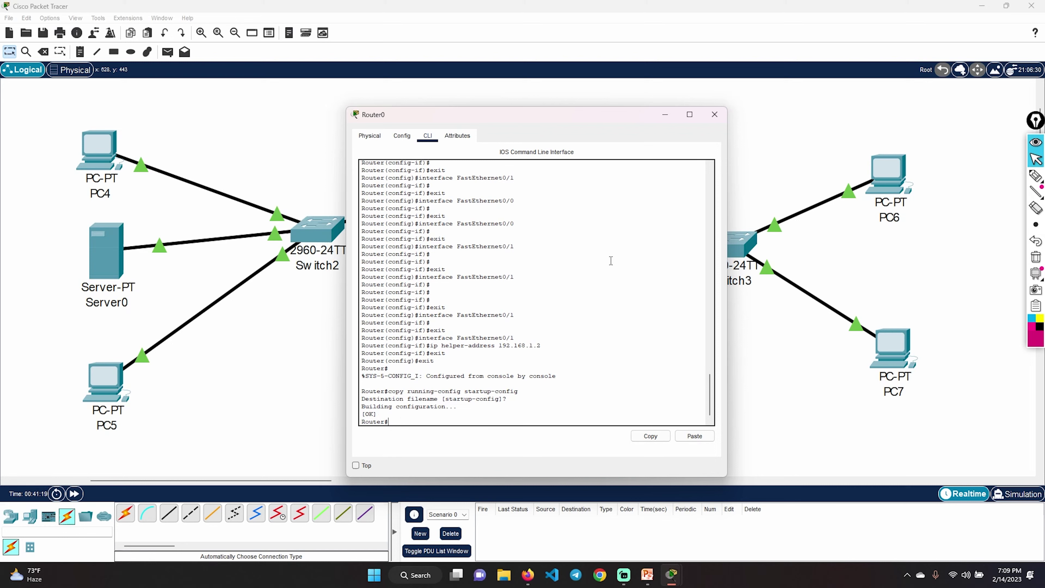
{"action": "left_click", "coordinate": [714, 115]}
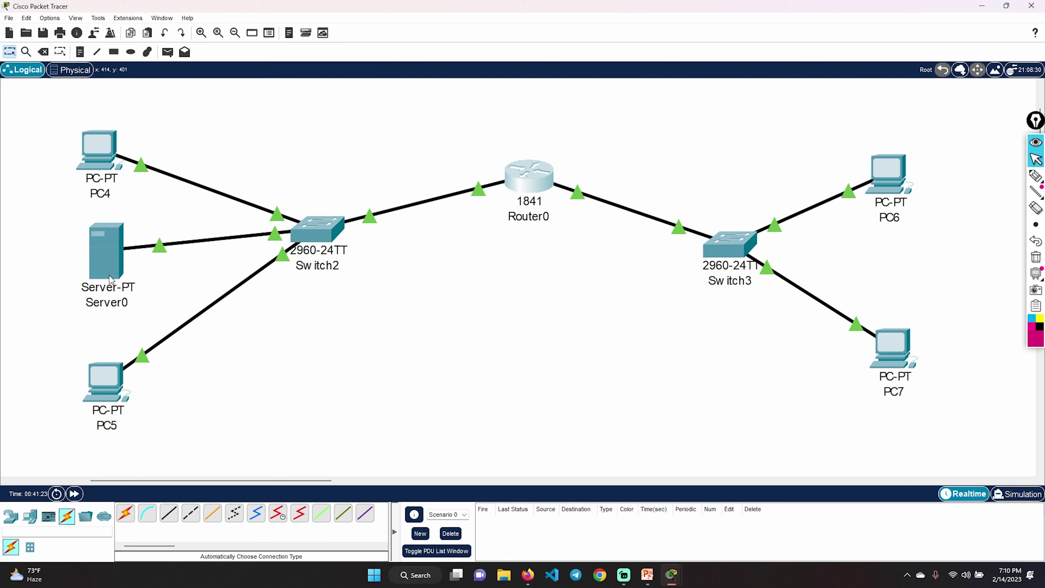
Open Server0's DHCP service settings
{"action": "left_click", "coordinate": [112, 254]}
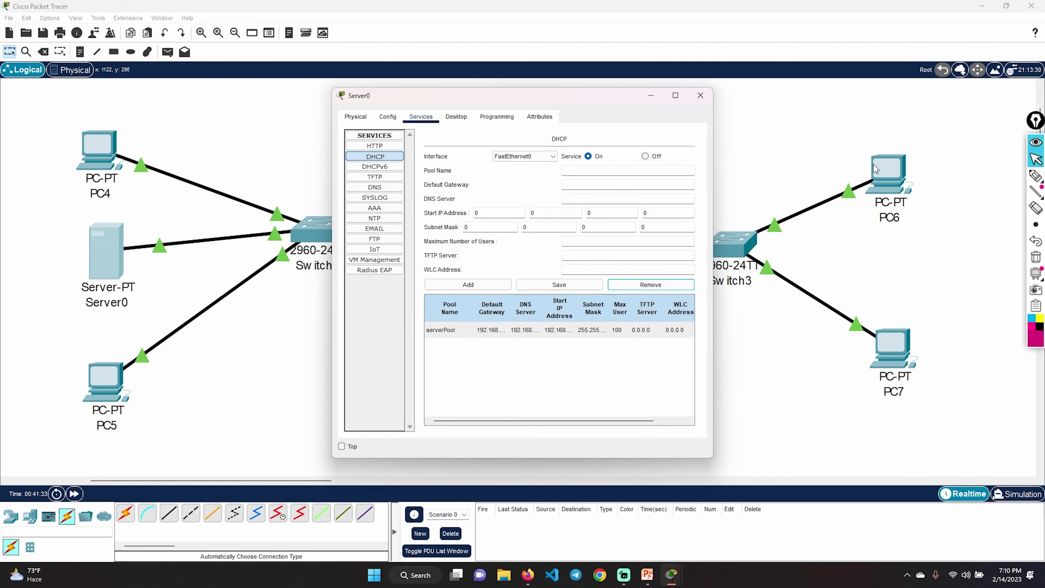
Circle PC6 and PC7 with the pen annotation and clear the drawing
{"action": "left_click", "coordinate": [1035, 176]}
{"action": "mouse_move", "coordinate": [915, 124]}
{"action": "left_mouse_down"}
{"action": "mouse_move", "coordinate": [885, 117]}
{"action": "mouse_move", "coordinate": [796, 345]}
{"action": "mouse_move", "coordinate": [943, 267]}
{"action": "mouse_move", "coordinate": [912, 122]}
{"action": "left_mouse_up"}
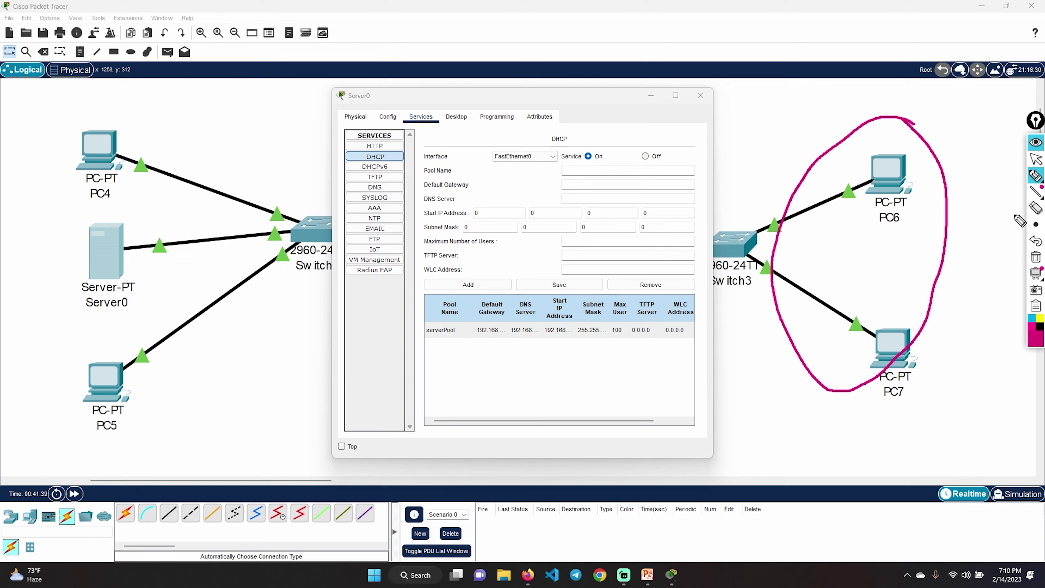
{"action": "left_click", "coordinate": [1037, 260]}
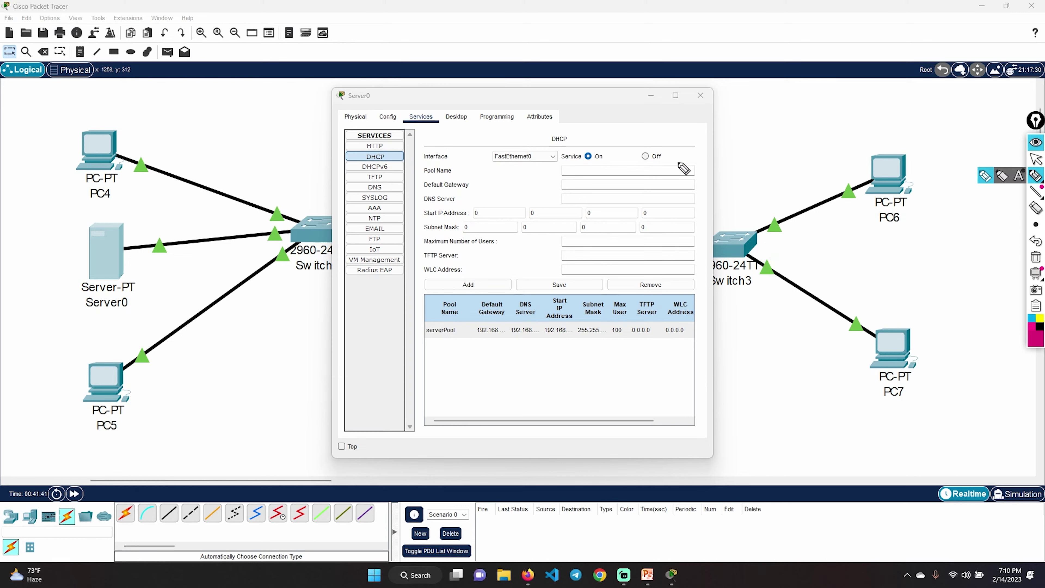
{"action": "left_click", "coordinate": [1038, 159]}
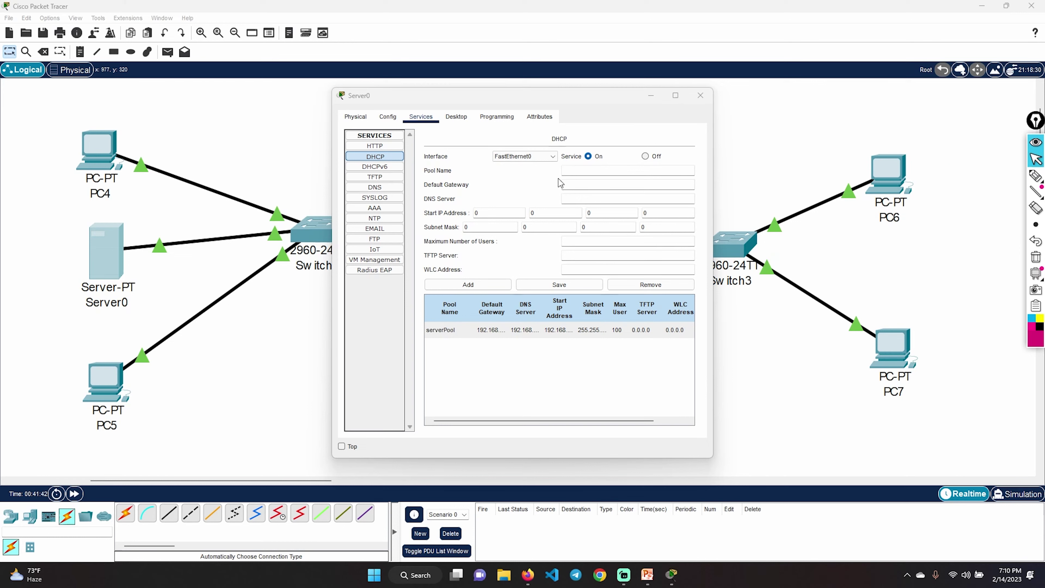
Name a new DHCP pool serverpool1, with default gateway 192.168.2.1 and DNS server 192.168.1.2
{"action": "left_click", "coordinate": [587, 170]}
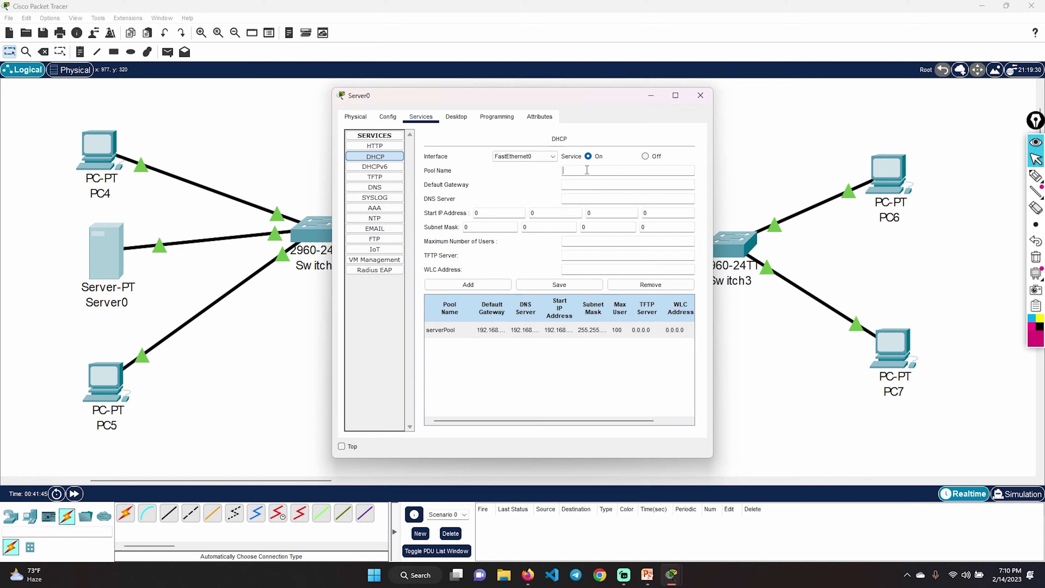
{"action": "type", "text": "serverpool1"}
{"action": "left_click", "coordinate": [573, 187]}
{"action": "left_click_drag", "start_coordinate": [568, 98], "coordinate": [370, 137]}
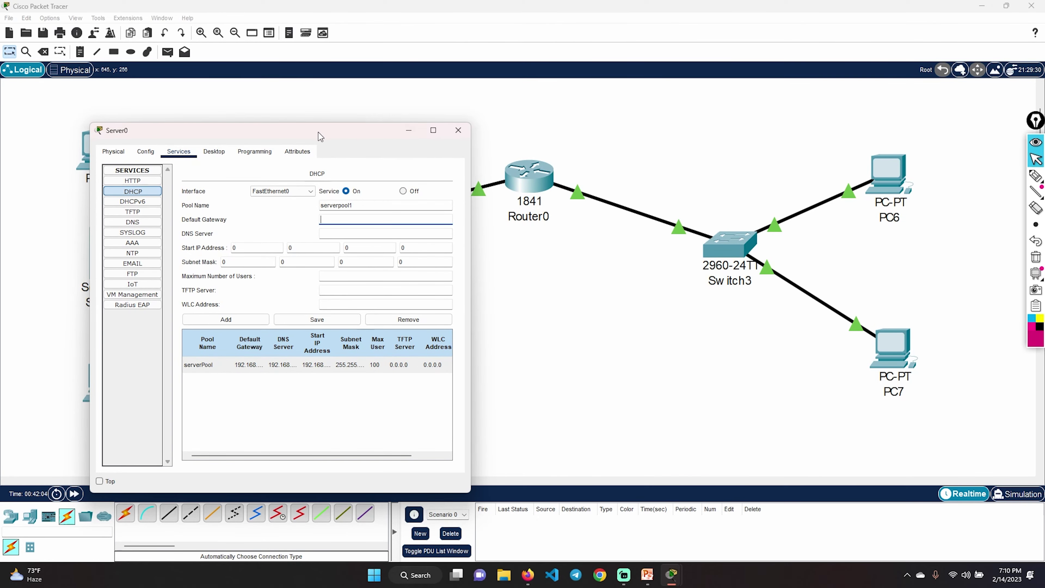
{"action": "left_click_drag", "start_coordinate": [323, 134], "coordinate": [529, 116]}
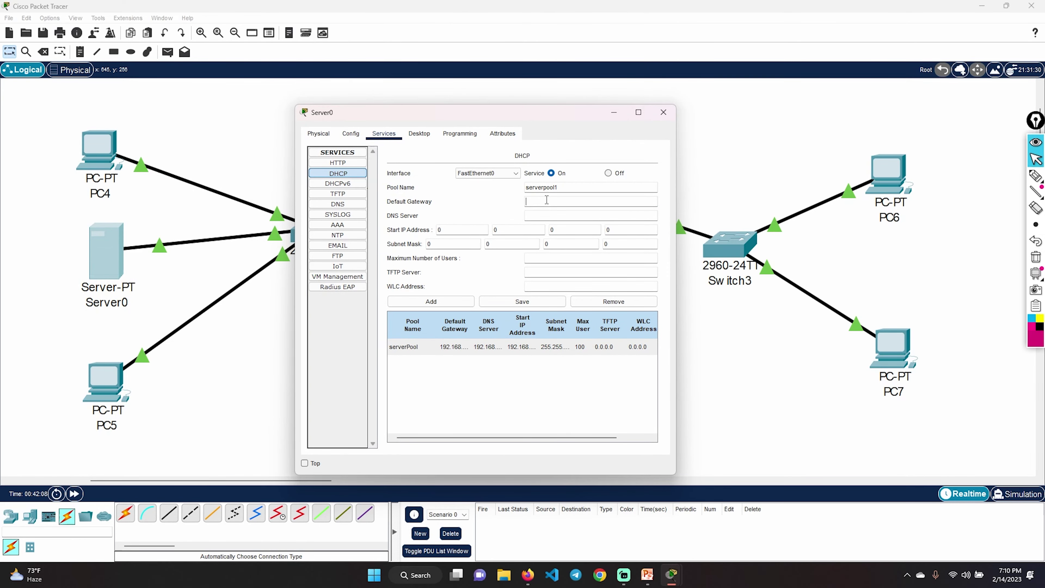
{"action": "type", "text": "2.168.2.1"}
{"action": "left_click", "coordinate": [554, 214]}
{"action": "type", "text": "192.168.1.2"}
Set serverpool1's start IP address to 192.168.2.100 and its maximum number of users to 100
{"action": "double_click", "coordinate": [450, 229]}
{"action": "type", "text": "192"}
{"action": "left_click", "coordinate": [524, 230]}
{"action": "type", "text": "168"}
{"action": "left_click", "coordinate": [578, 228]}
{"action": "key", "text": "BackSpace"}
{"action": "type", "text": "2"}
{"action": "left_click", "coordinate": [617, 233]}
{"action": "key", "text": "BackSpace"}
{"action": "left_click", "coordinate": [542, 259]}
{"action": "type", "text": "100"}
Set the subnet mask to 255.255.255.0, add serverpool1 to the DHCP pools, and close Server0's settings
{"action": "left_click_drag", "start_coordinate": [444, 244], "coordinate": [417, 244]}
{"action": "type", "text": "255"}
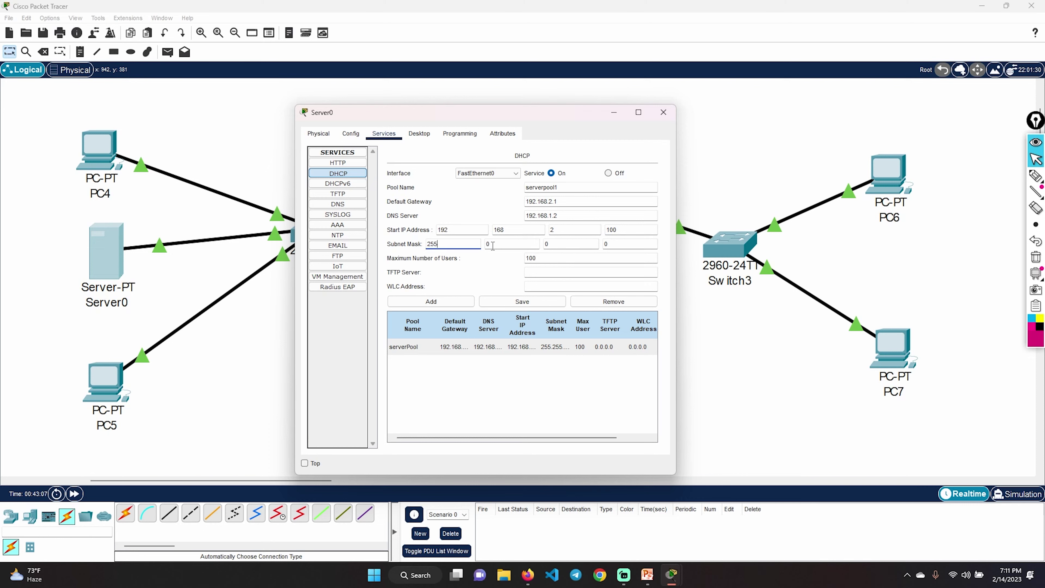
{"action": "left_click_drag", "start_coordinate": [493, 246], "coordinate": [485, 242]}
{"action": "type", "text": "255"}
{"action": "left_click_drag", "start_coordinate": [553, 243], "coordinate": [544, 242]}
{"action": "type", "text": "255"}
{"action": "left_click", "coordinate": [430, 303]}
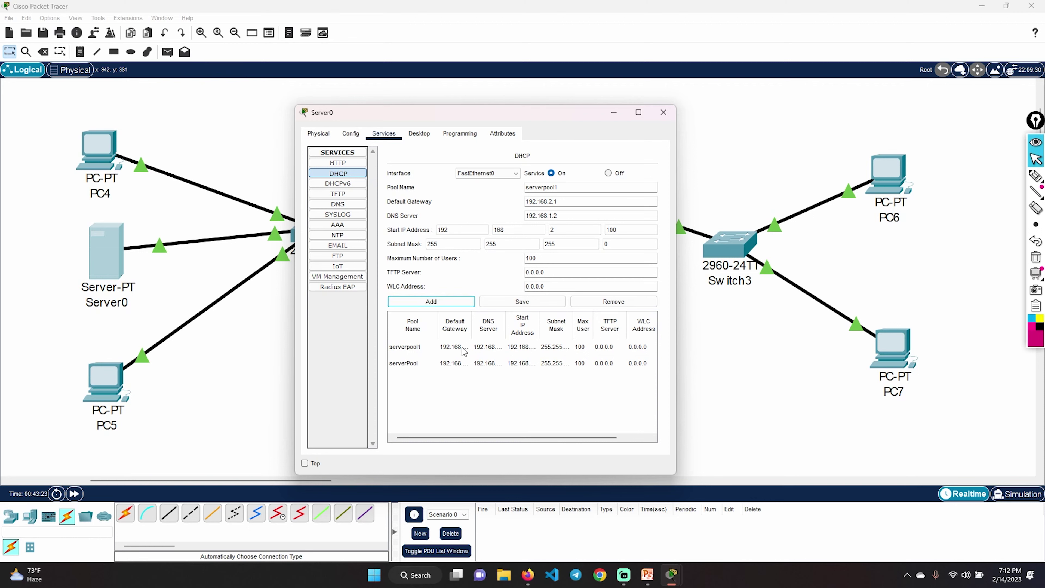
{"action": "left_click", "coordinate": [659, 112]}
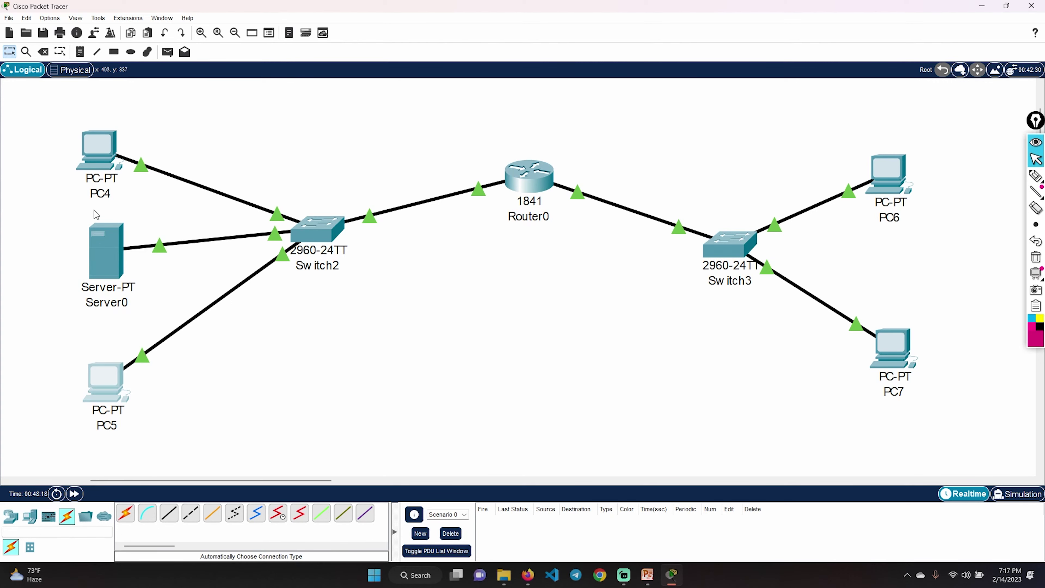
Renew PC4's IPv4 address by switching its IP configuration to Static and back to DHCP, and close its settings
{"action": "left_click", "coordinate": [92, 154]}
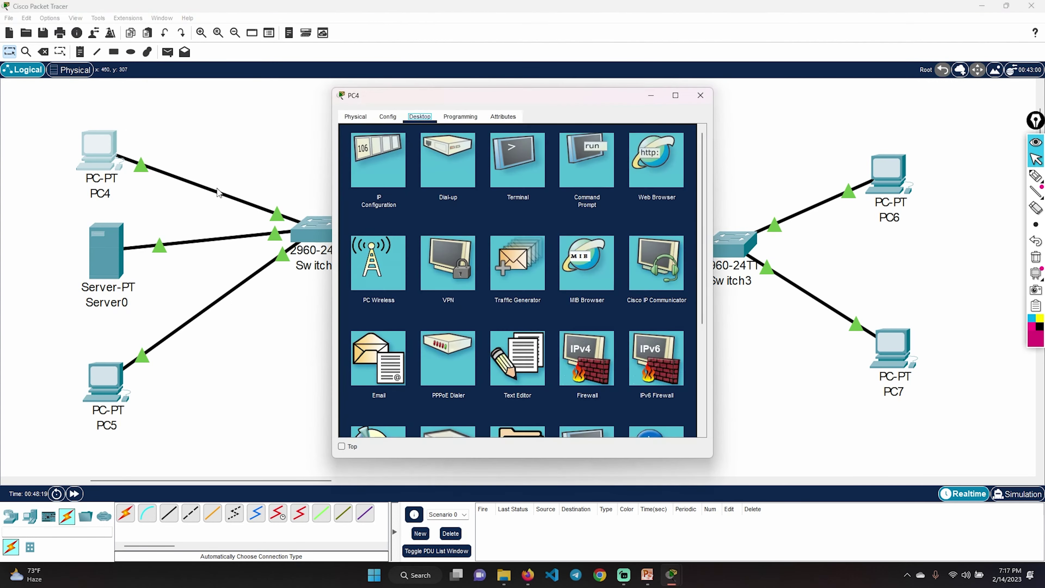
{"action": "left_click", "coordinate": [374, 152]}
{"action": "left_click", "coordinate": [470, 177]}
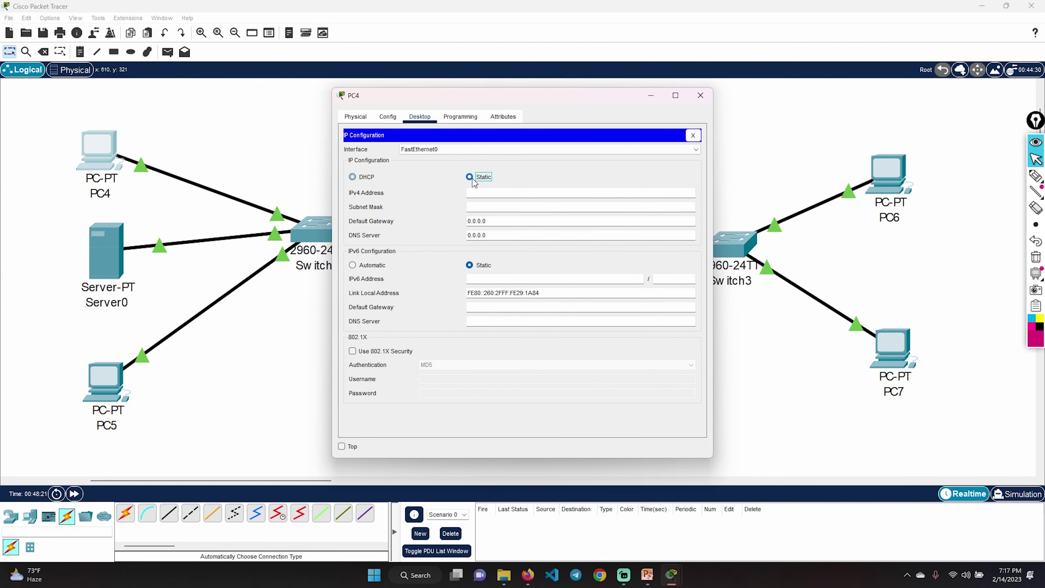
{"action": "left_click", "coordinate": [353, 178]}
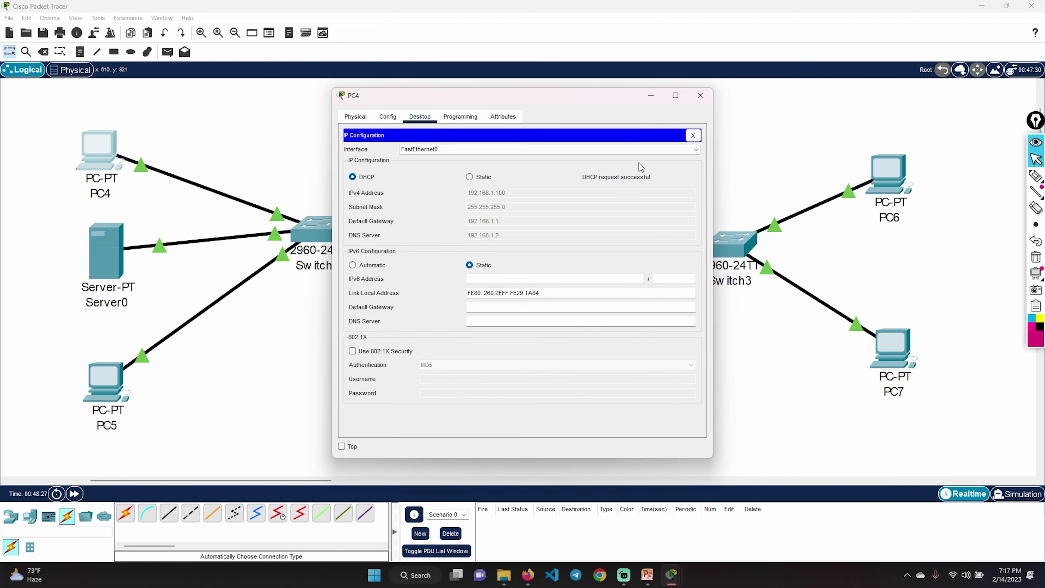
{"action": "left_click", "coordinate": [696, 99]}
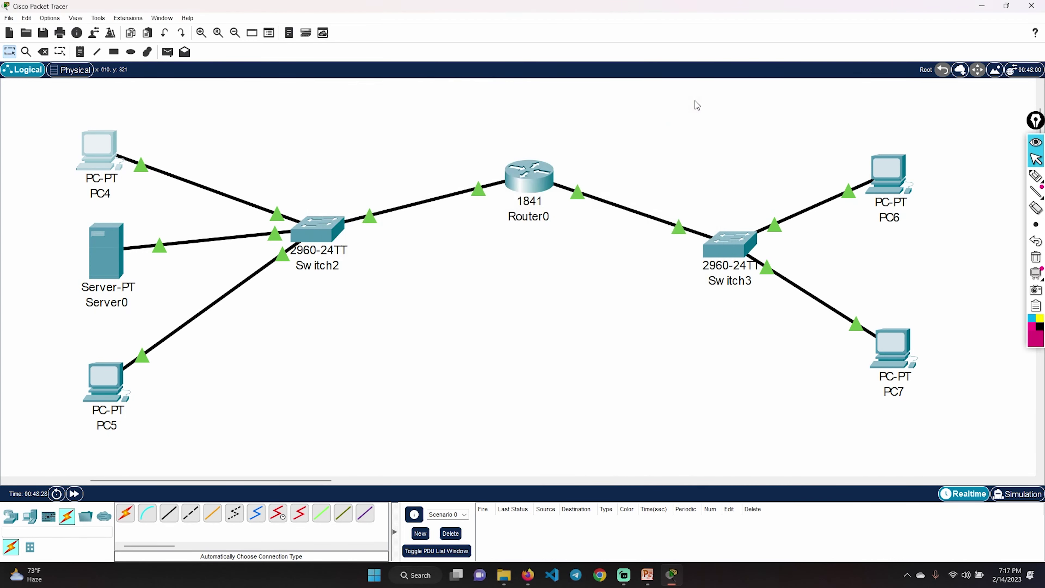
Renew PC5's IPv4 address by switching its IP configuration to Static and back to DHCP, and close its settings
{"action": "left_click", "coordinate": [104, 396]}
{"action": "left_click", "coordinate": [368, 153]}
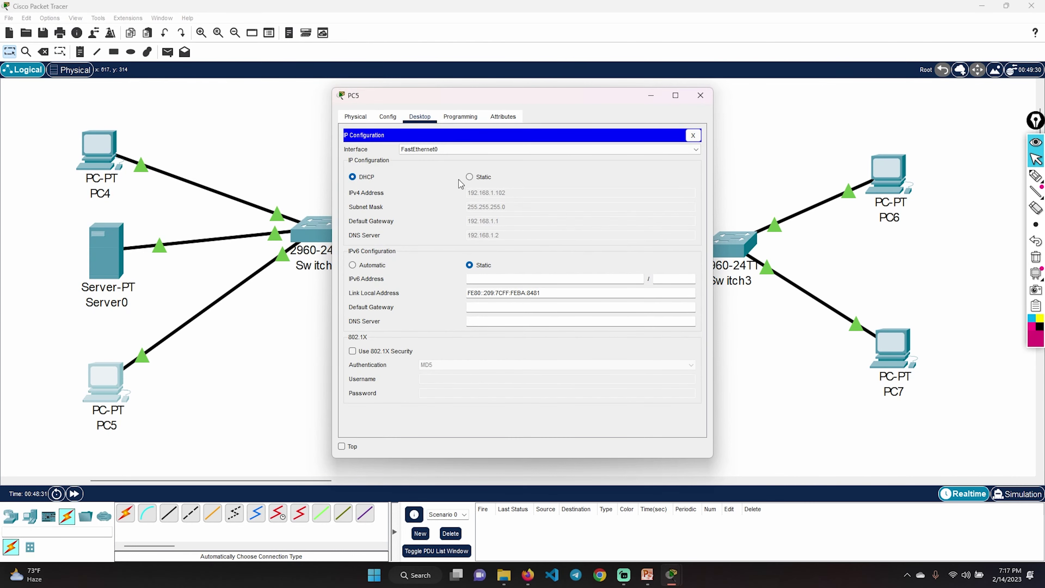
{"action": "left_click", "coordinate": [469, 177]}
{"action": "left_click", "coordinate": [374, 178]}
{"action": "left_click", "coordinate": [701, 96]}
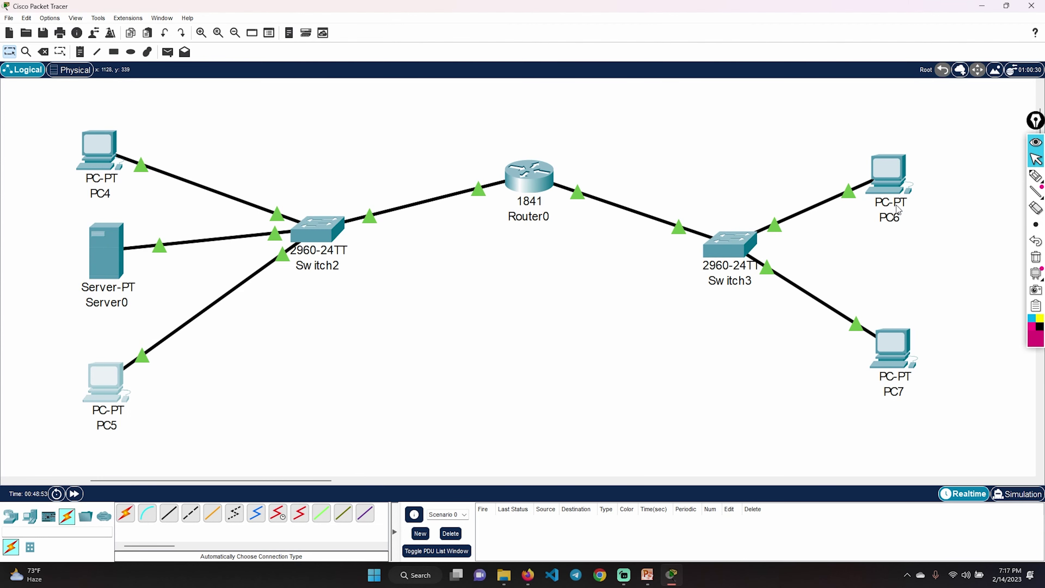
Switch PC6's IPv4 configuration to DHCP
{"action": "left_click", "coordinate": [891, 175]}
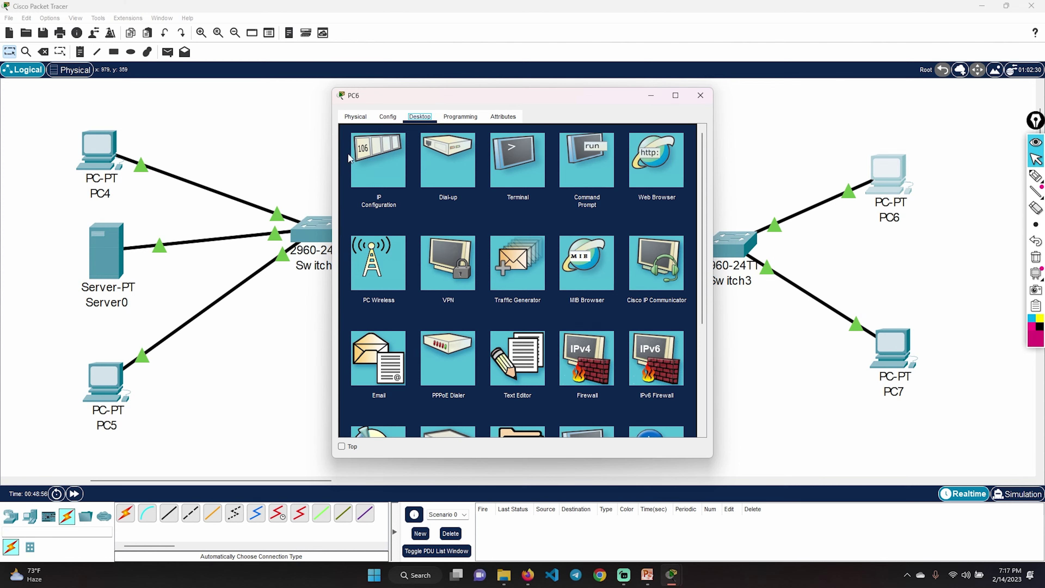
{"action": "left_click", "coordinate": [376, 164]}
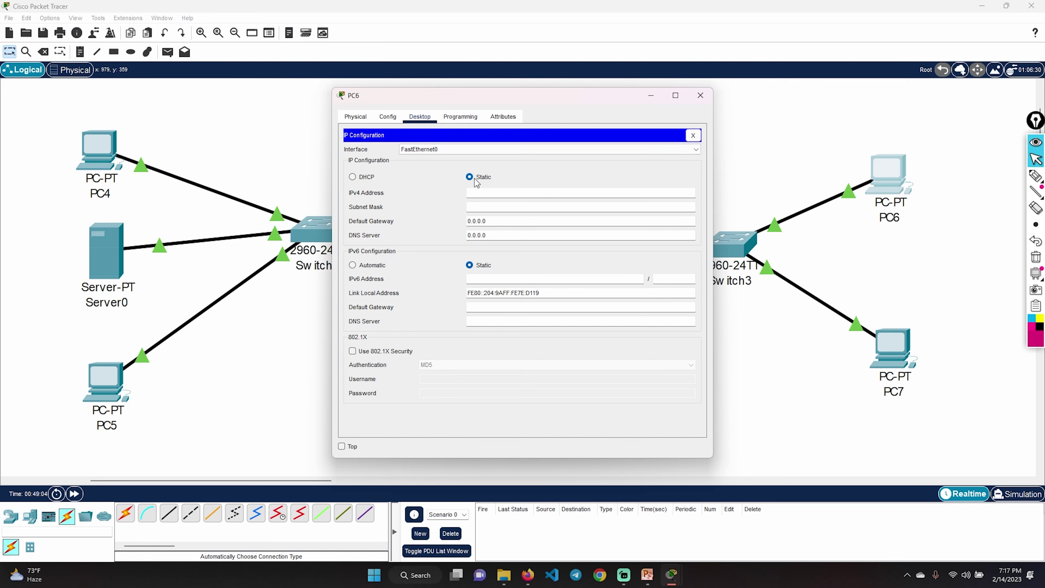
{"action": "left_click", "coordinate": [353, 177]}
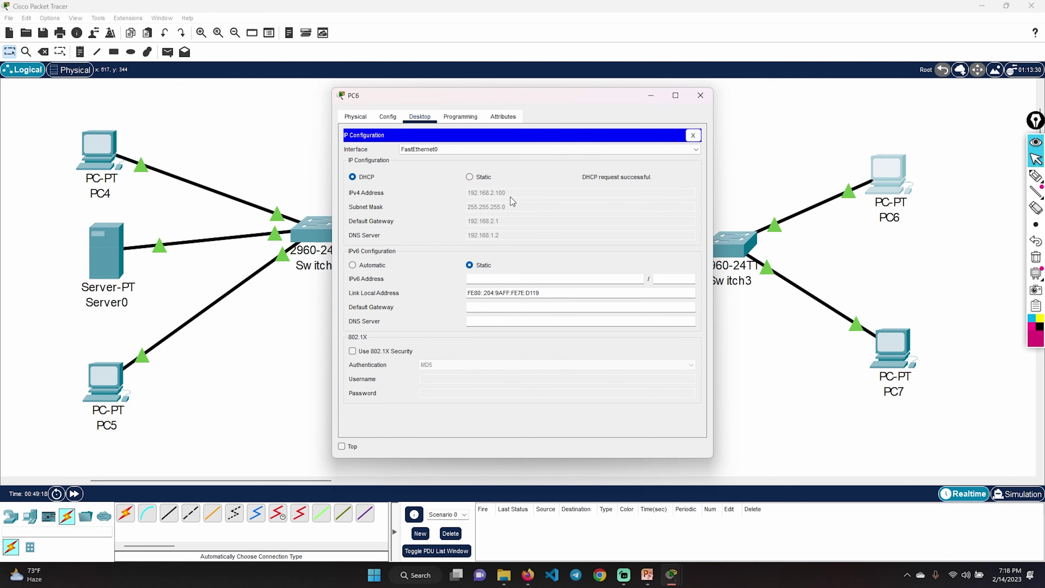
Review the serverPool and serverpool1 entries in Server0's DHCP service, compare them with PC6's IP configuration, and close both devices' settings
{"action": "left_click", "coordinate": [106, 243]}
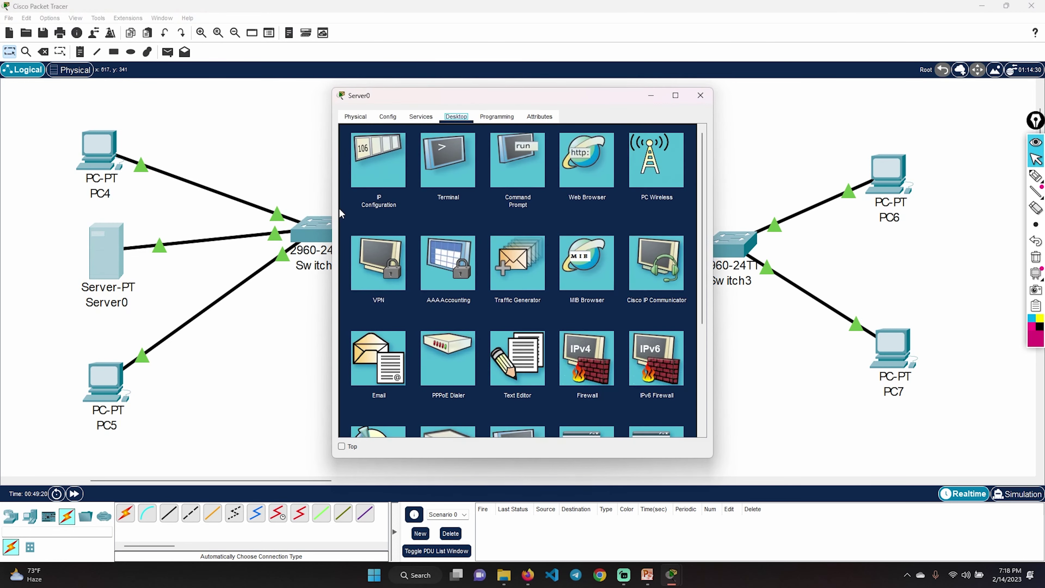
{"action": "left_click", "coordinate": [421, 116]}
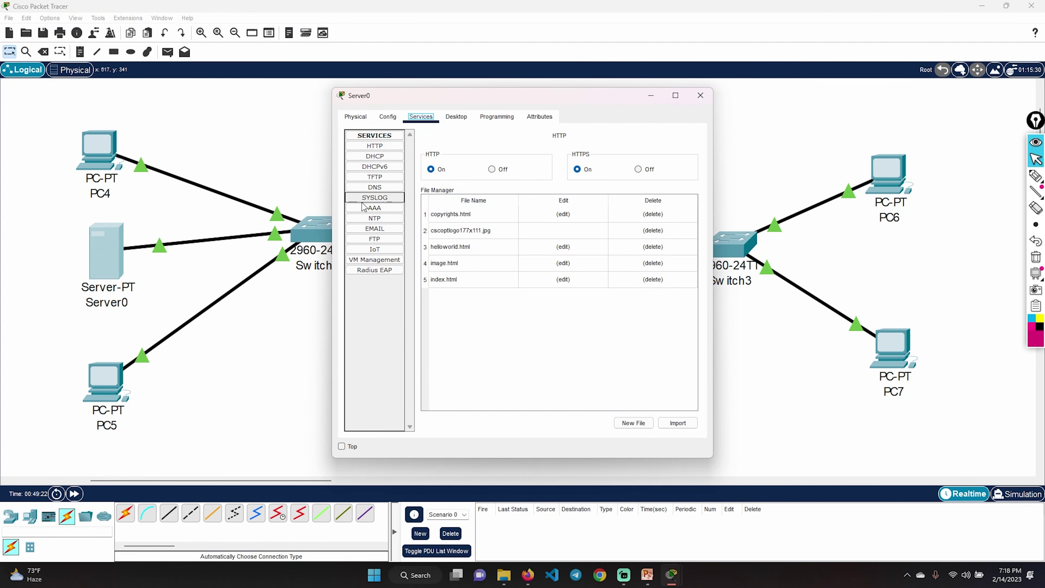
{"action": "left_click", "coordinate": [374, 159]}
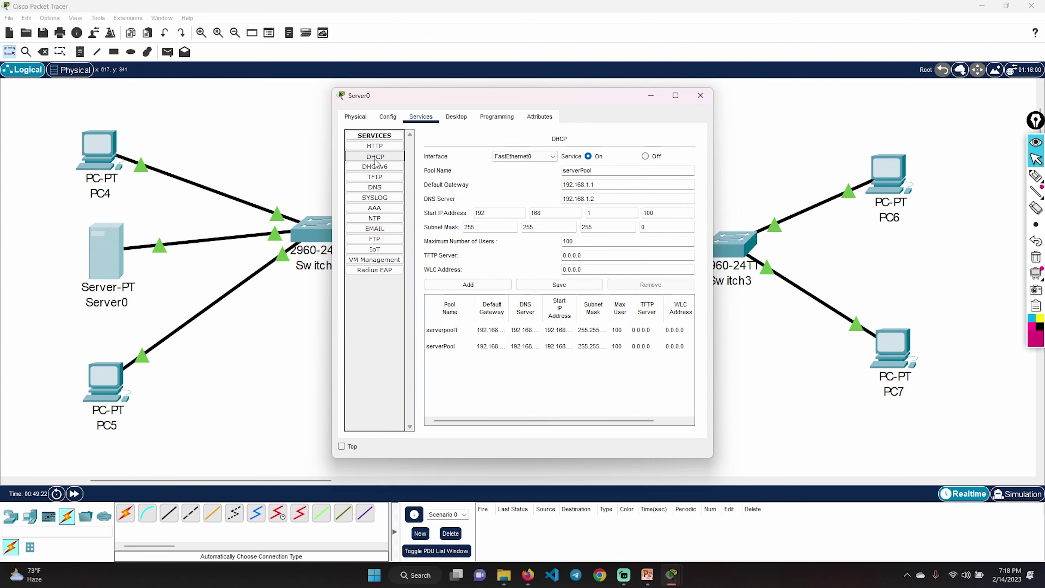
{"action": "left_click", "coordinate": [497, 344]}
{"action": "left_click", "coordinate": [492, 330]}
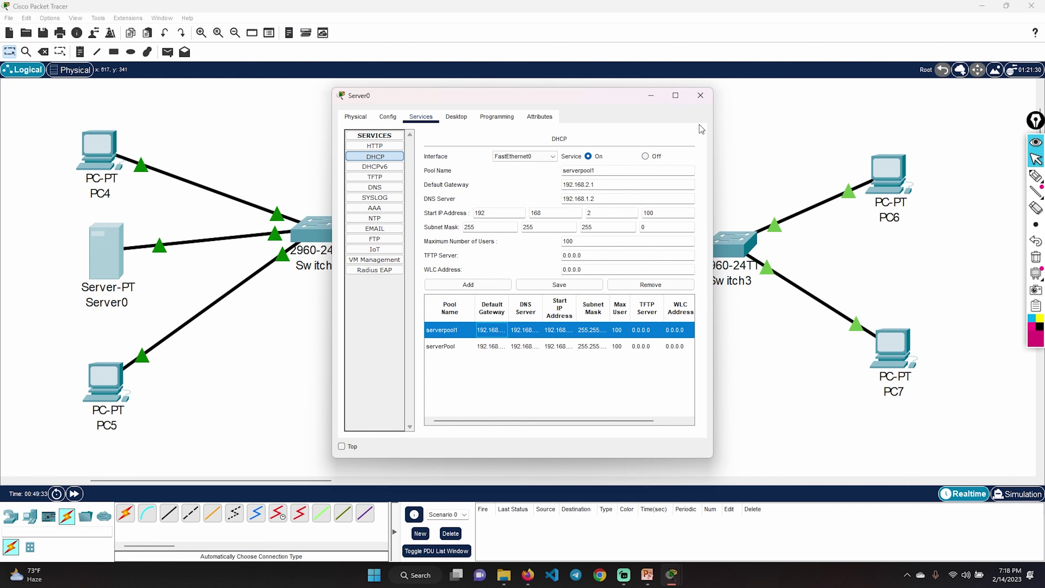
{"action": "left_click", "coordinate": [701, 95]}
{"action": "left_click", "coordinate": [888, 182]}
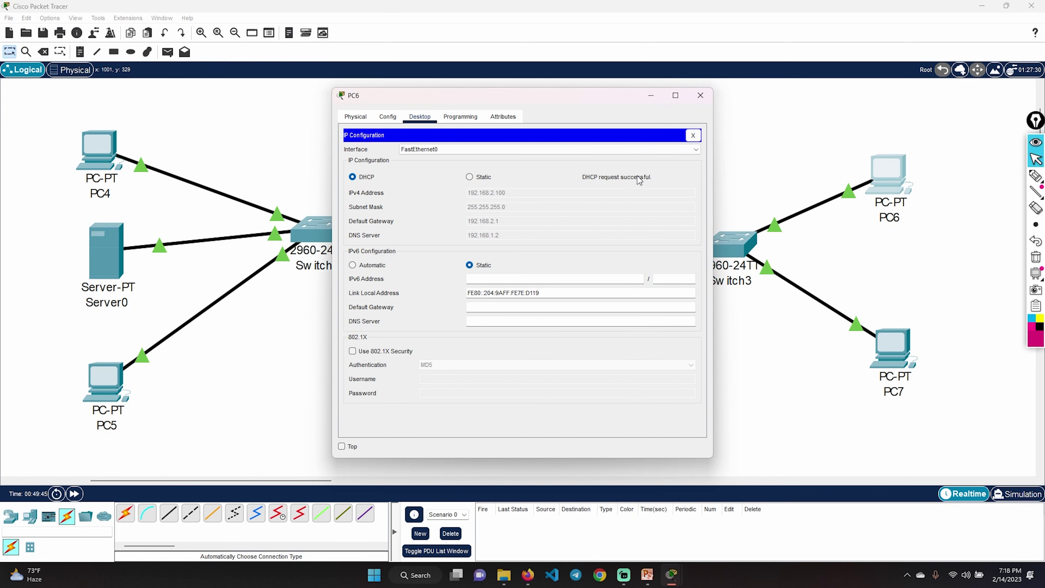
{"action": "left_click", "coordinate": [703, 94]}
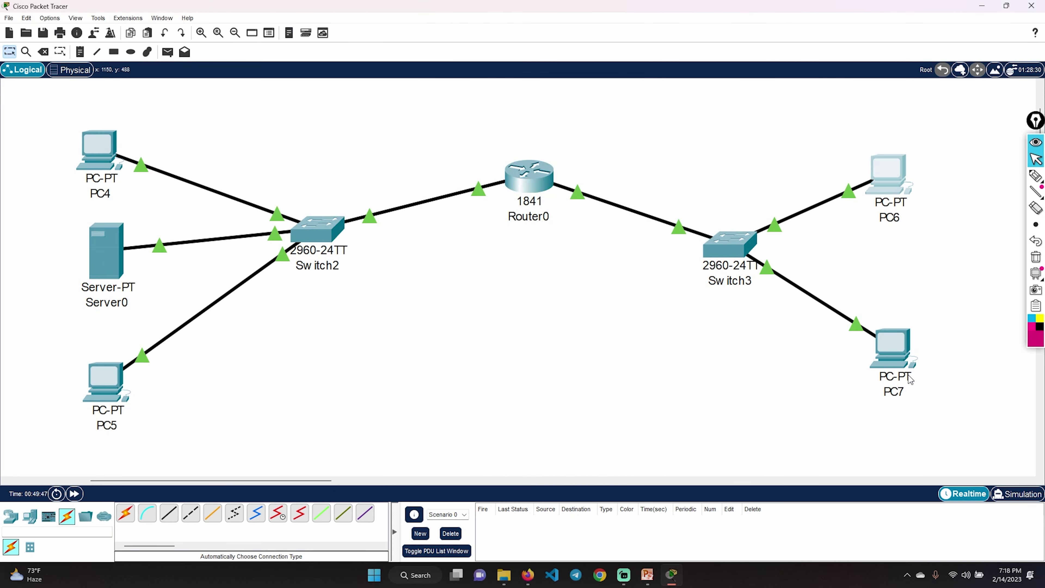
Switch PC7's IPv4 configuration to DHCP and close its settings
{"action": "left_click", "coordinate": [890, 364]}
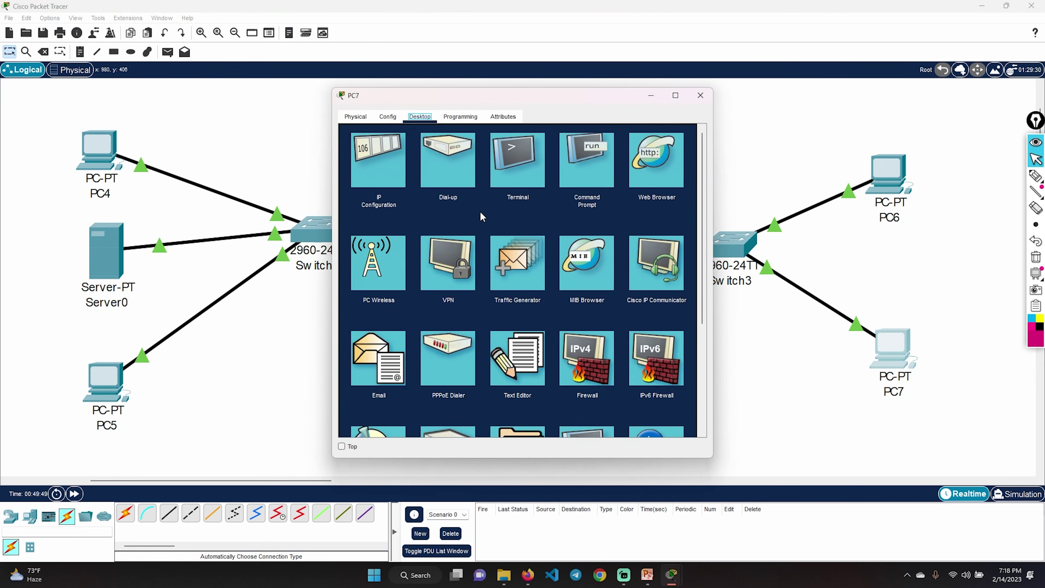
{"action": "left_click", "coordinate": [374, 155]}
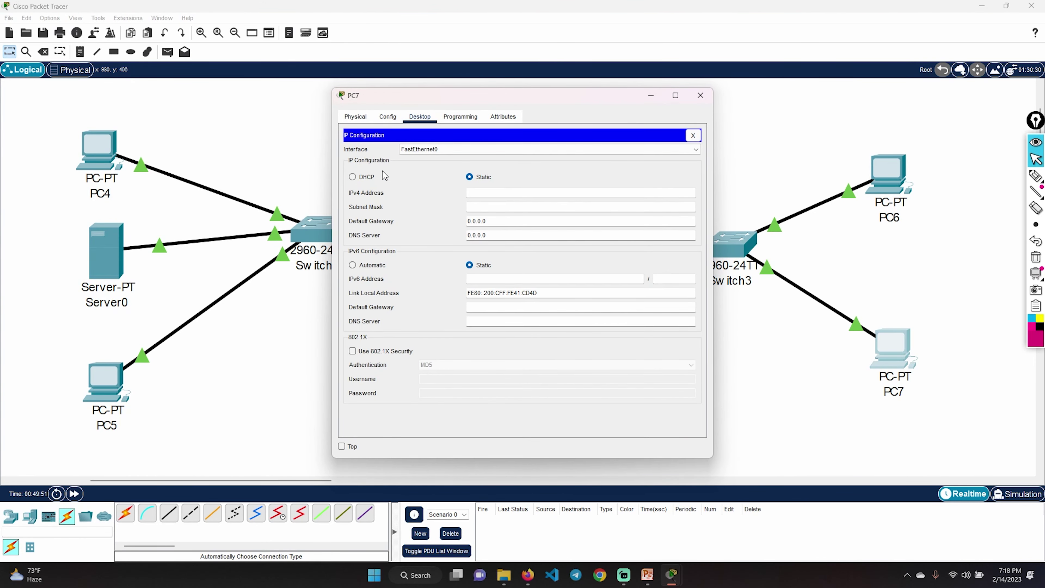
{"action": "left_click", "coordinate": [353, 177]}
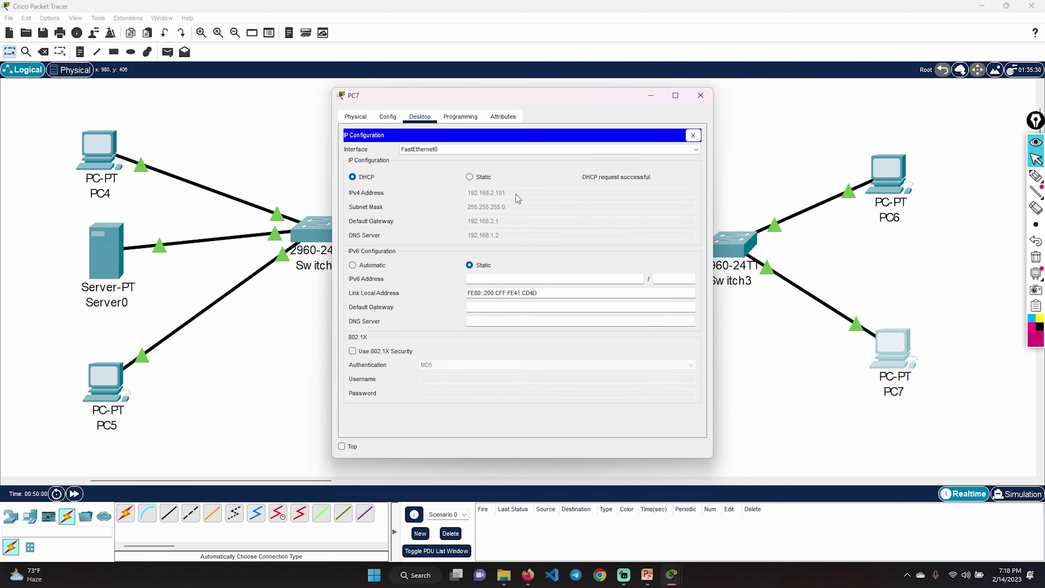
{"action": "left_click", "coordinate": [699, 95]}
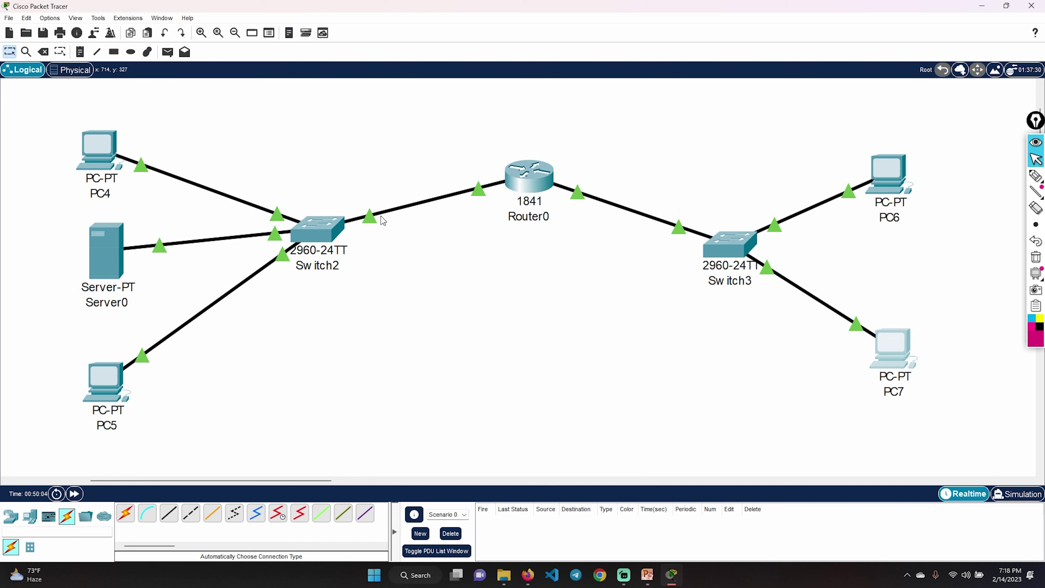